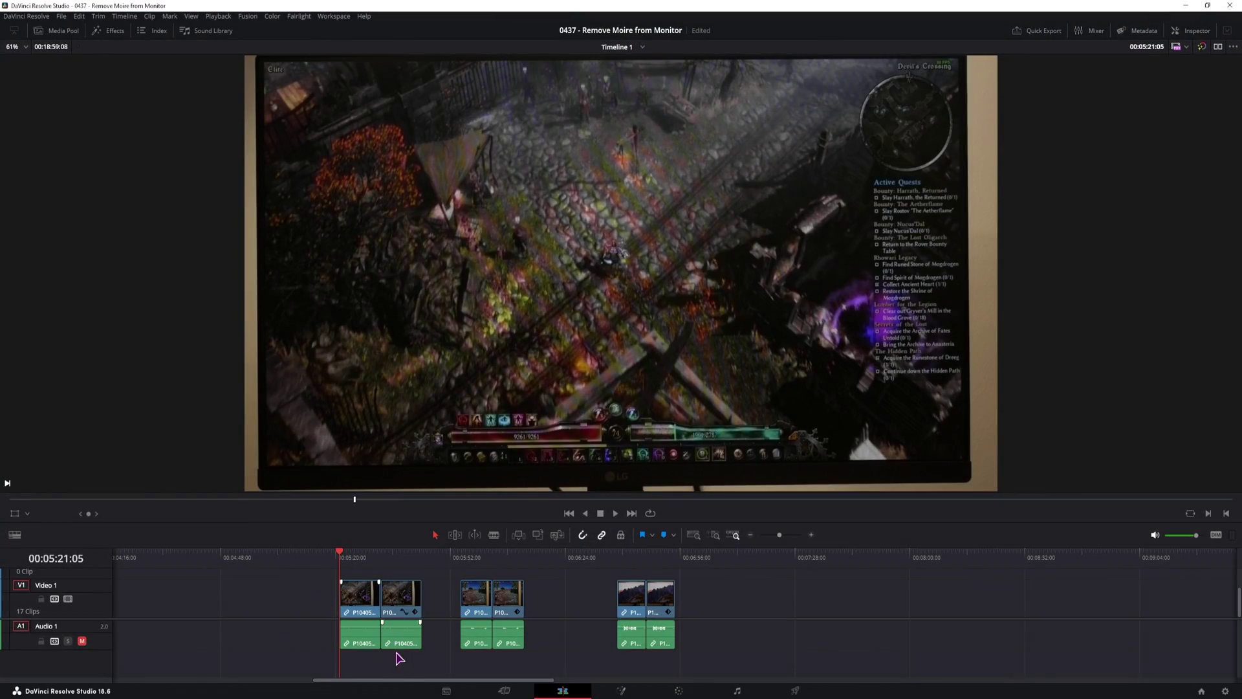
- Play the Fortnite monitor footage from a later timeline point to check it for moiré
key("space")
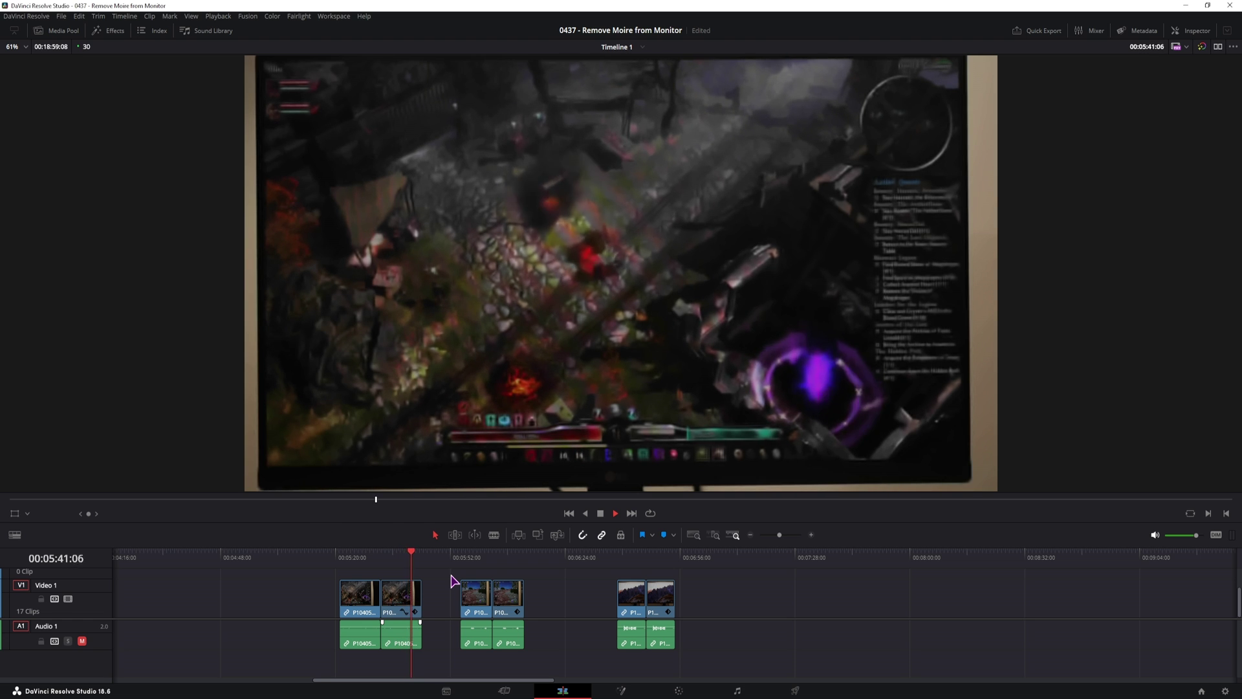
key("space")
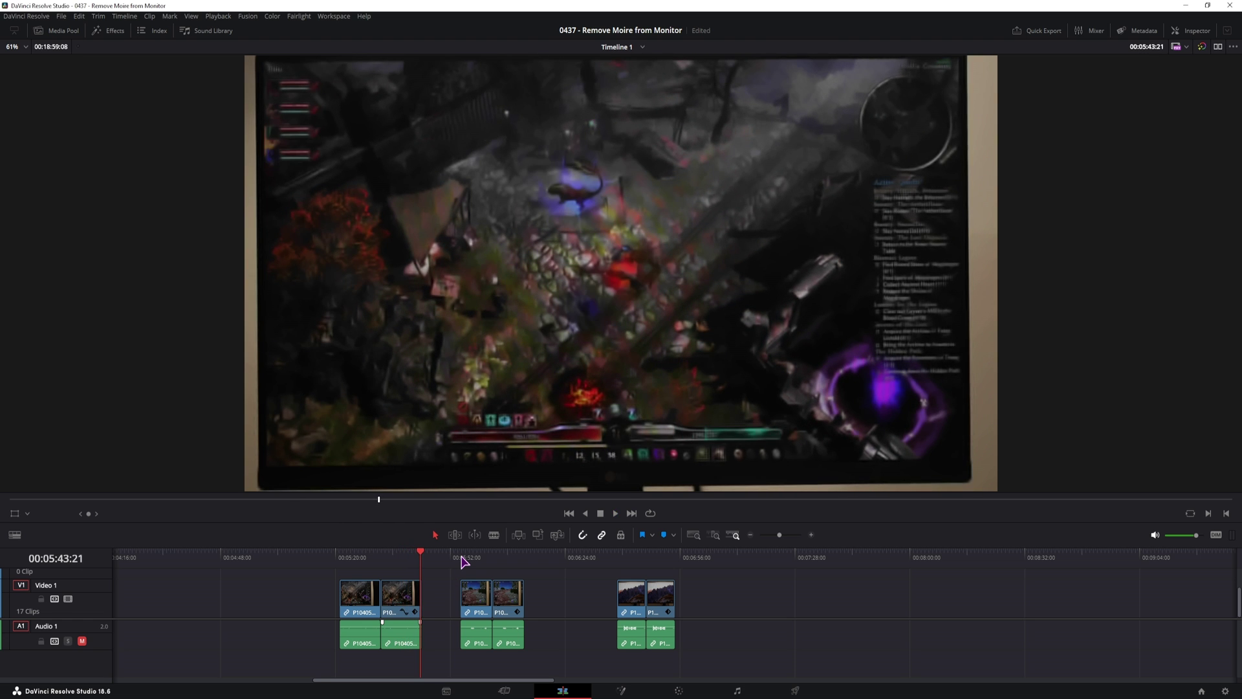
left_click(463, 560)
key("space")
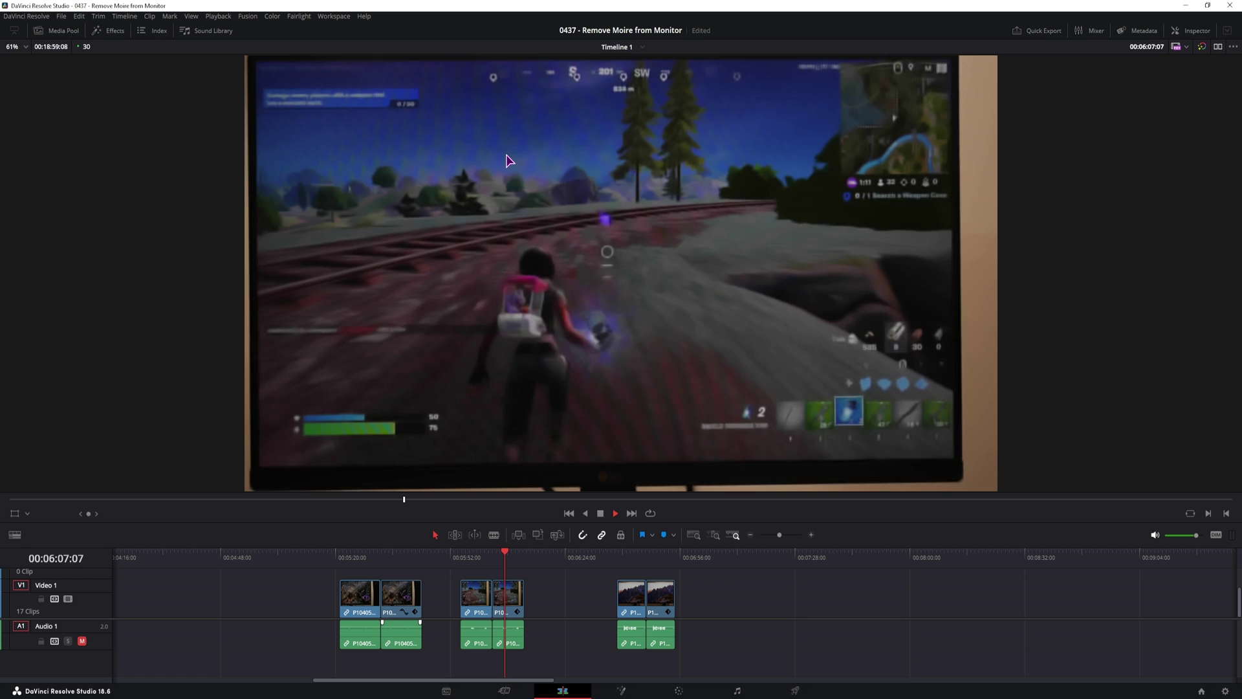
- Play the landscape monitor clip, skip ahead, and scroll the timeline toward the game clip
left_click(618, 561)
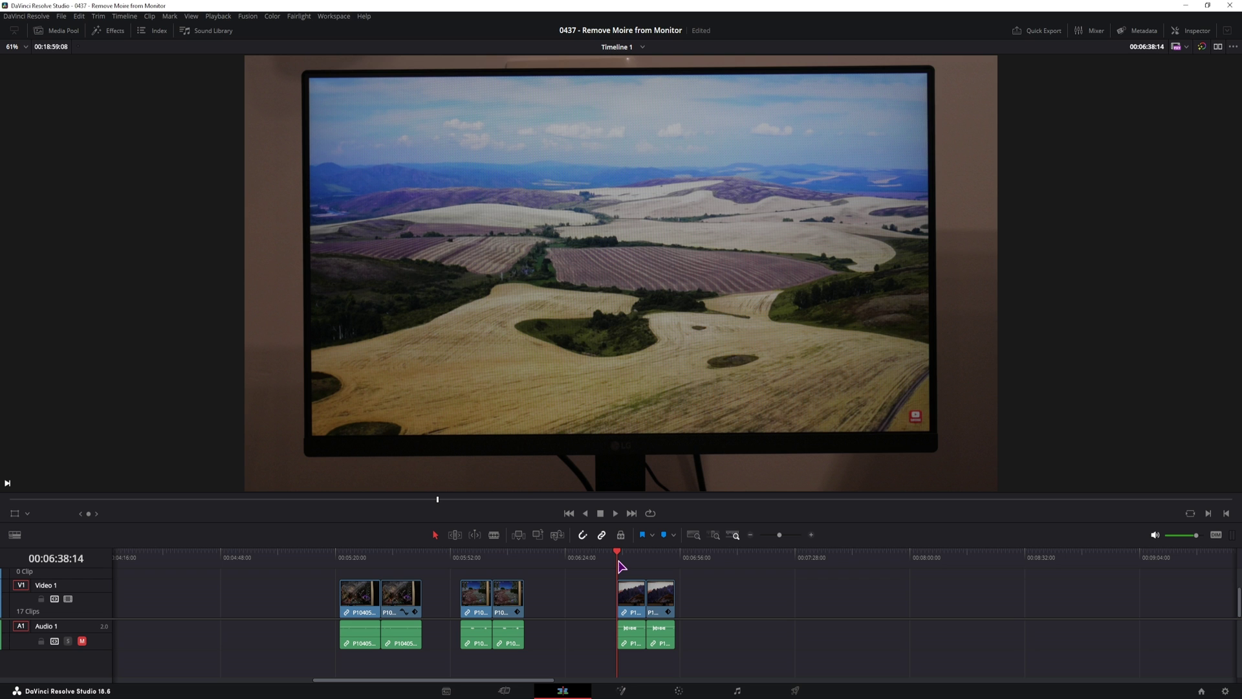
key("space")
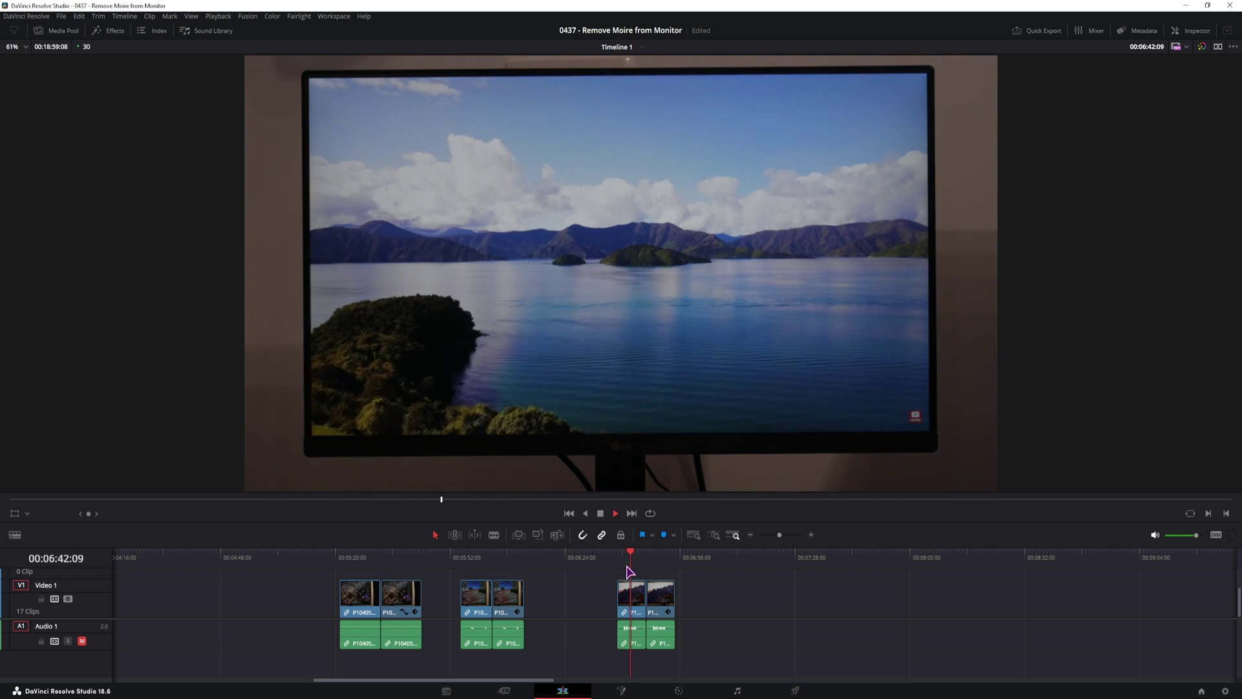
left_click_drag(629, 571, 651, 567)
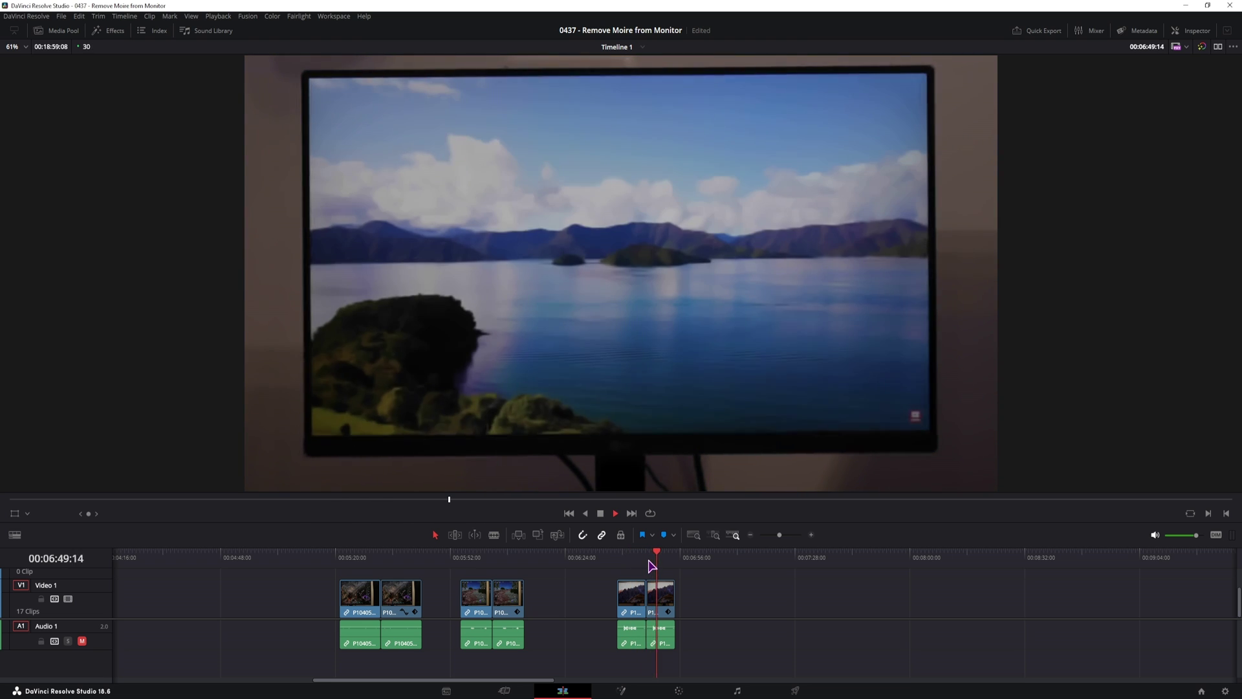
key("space")
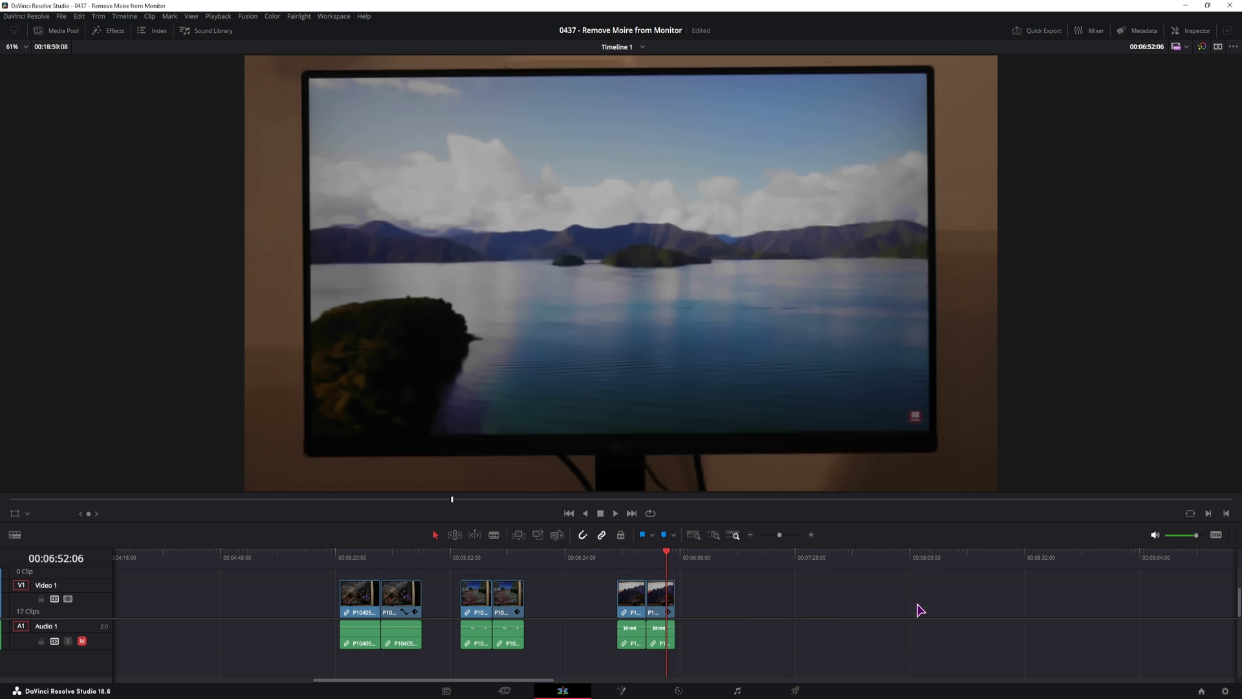
scroll(925, 608, "right", 15)
- Preview the game clip near 13:06 and return to its start at 13:01:16
left_click(619, 560)
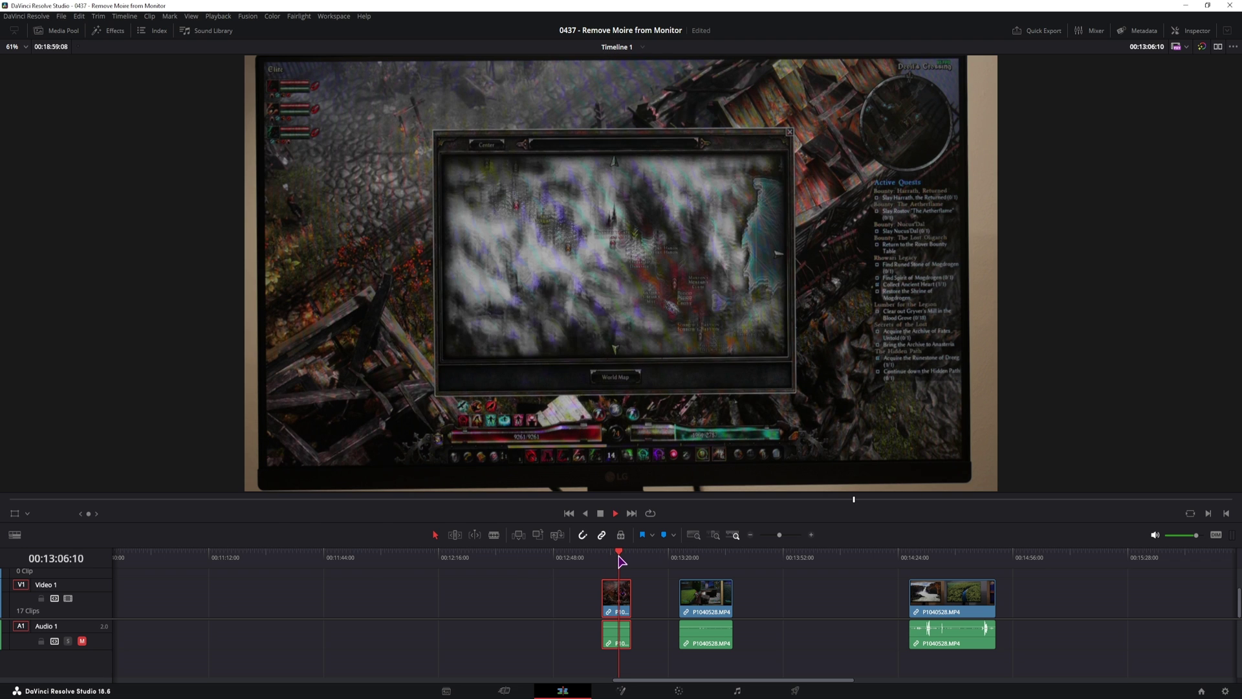
key("space")
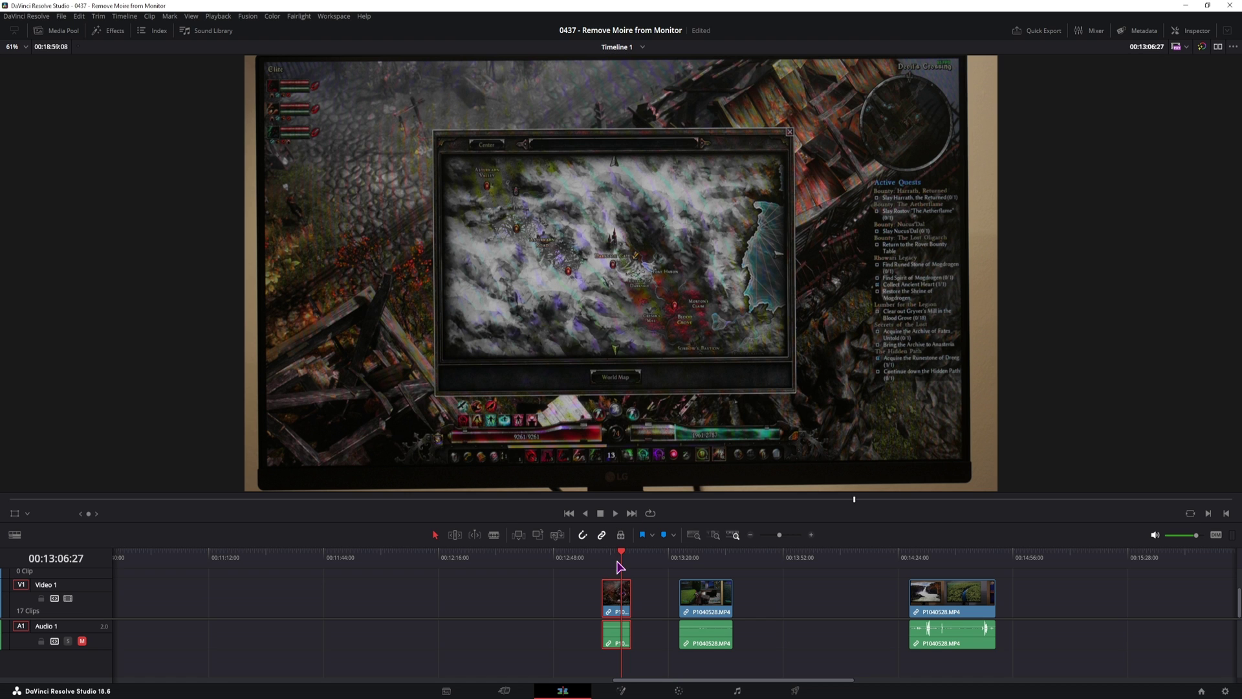
left_click_drag(619, 567, 611, 568)
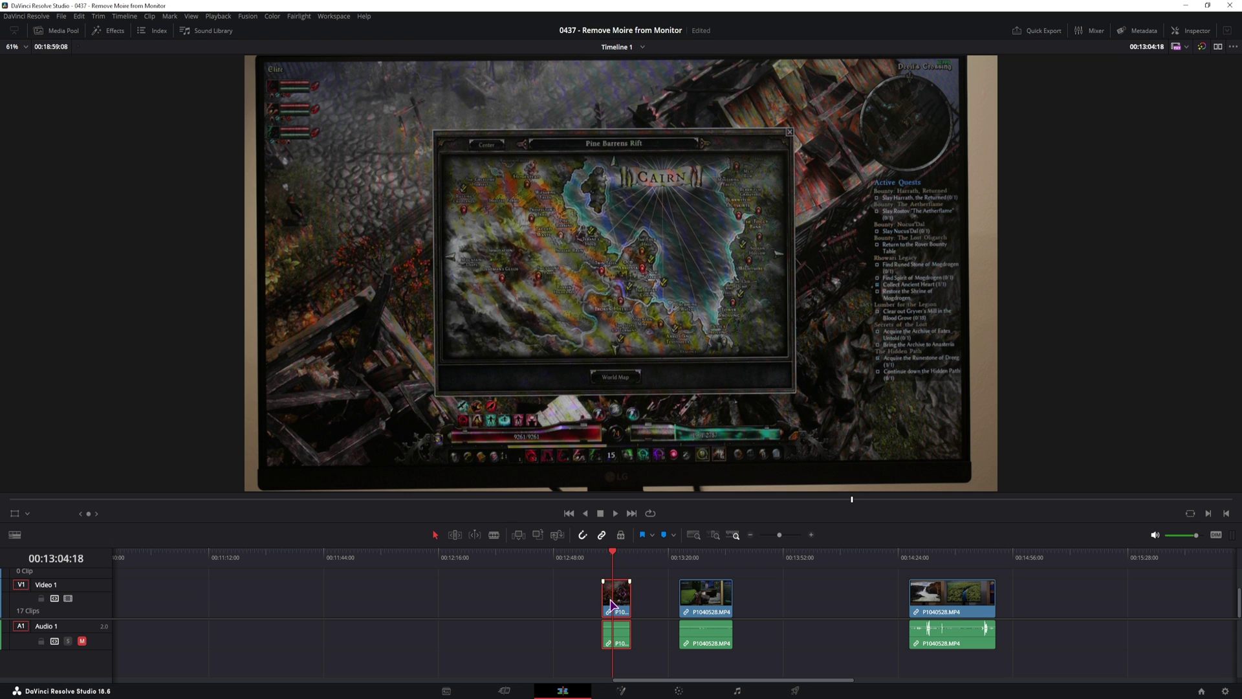
left_click_drag(612, 605, 616, 638)
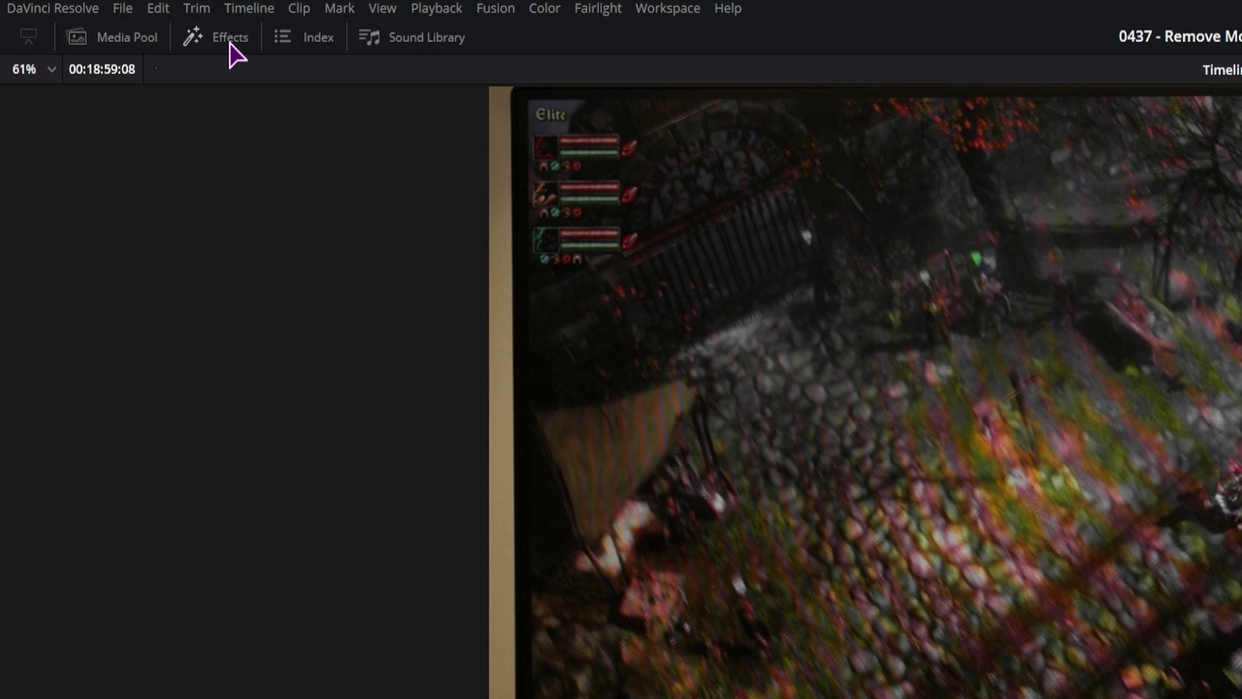
- Search the Effects library for 'noi' and apply Open FX Noise Reduction to the V1 game clip
left_click(113, 31)
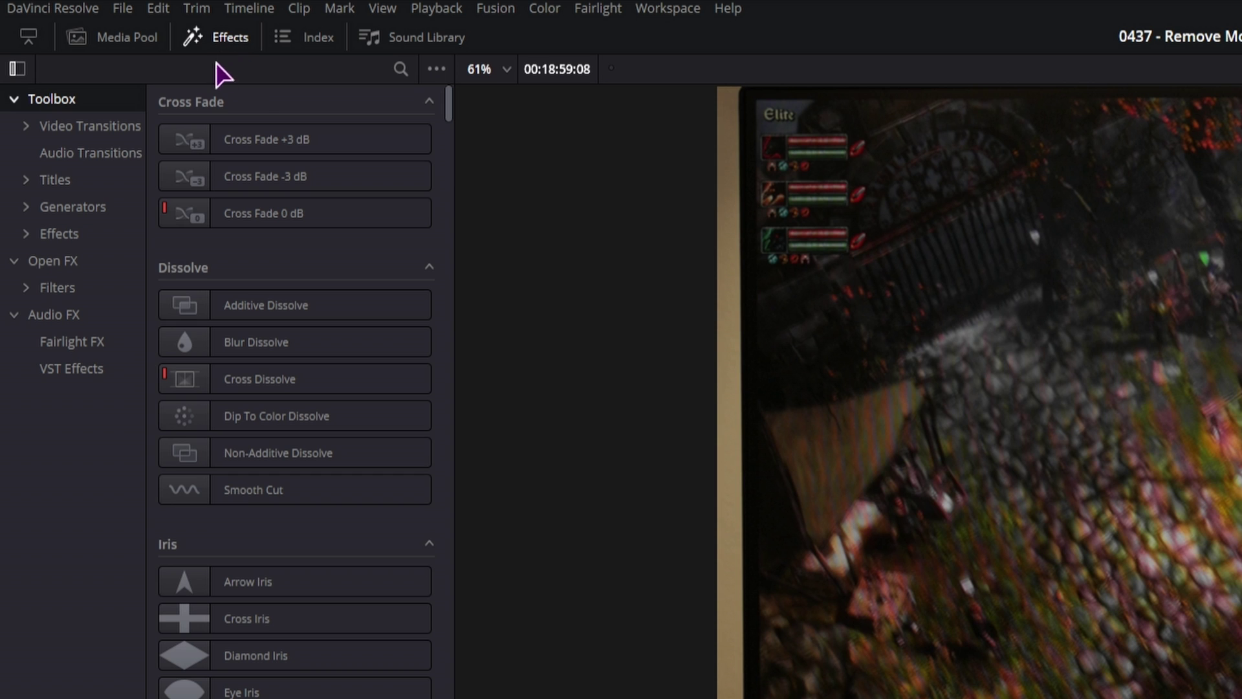
left_click(400, 68)
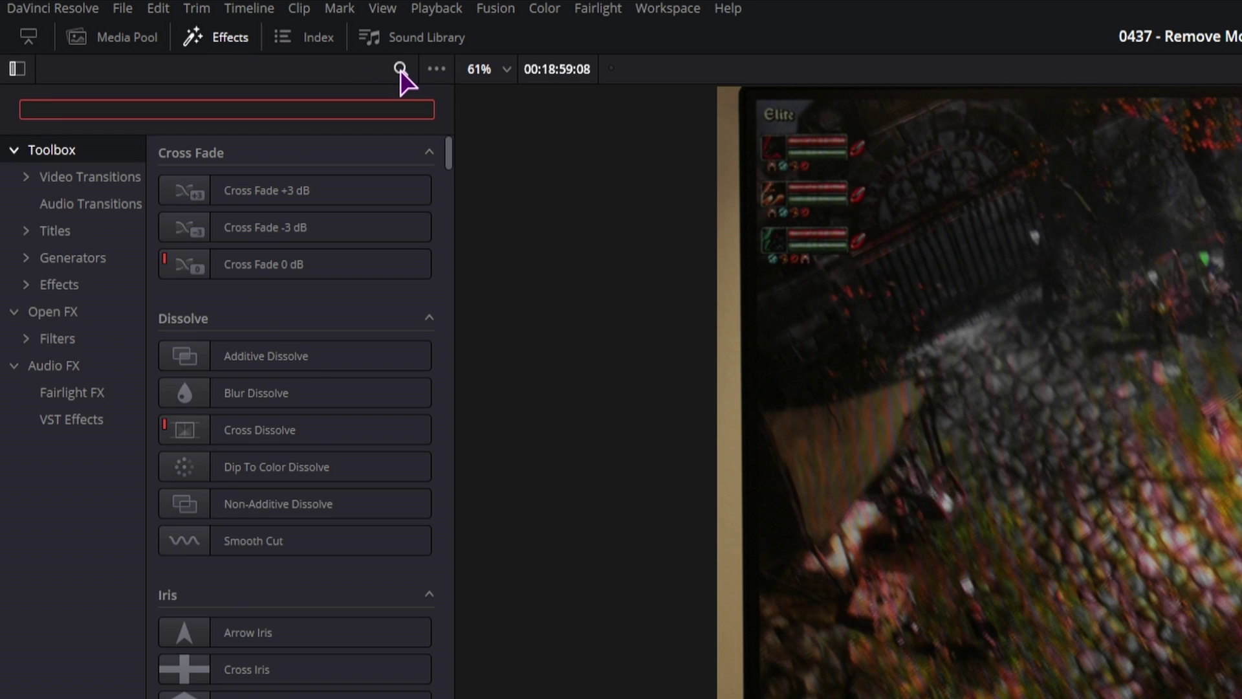
type("noise")
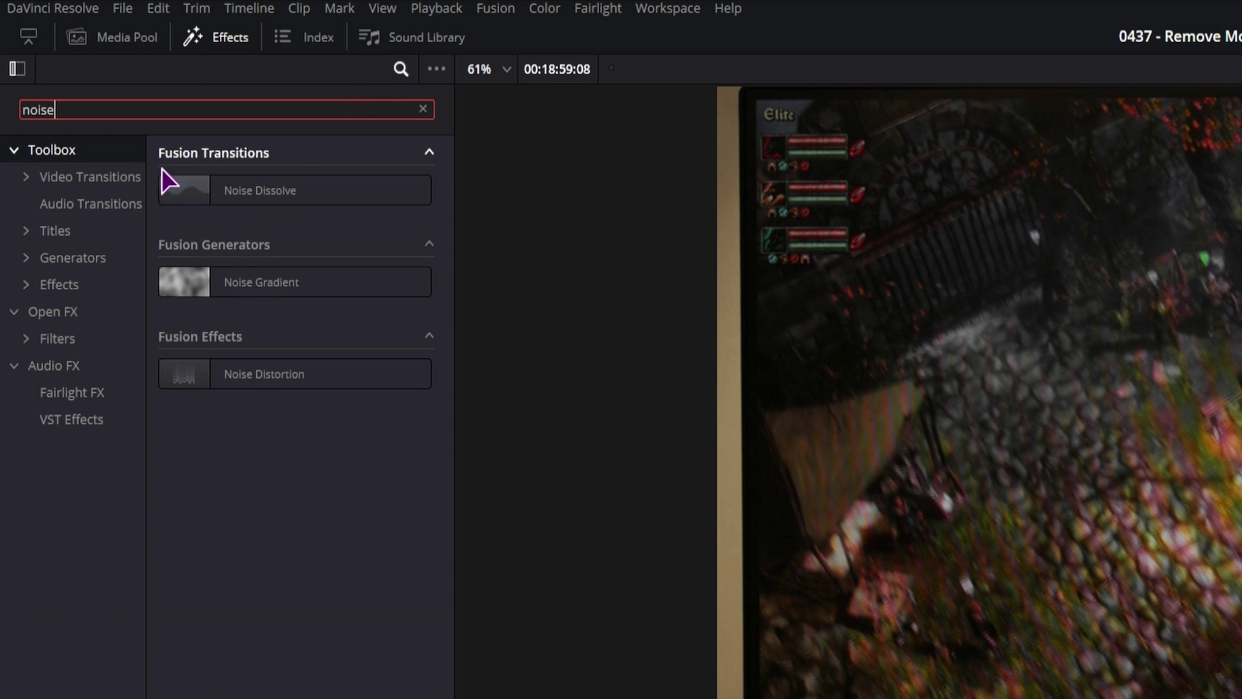
left_click(59, 310)
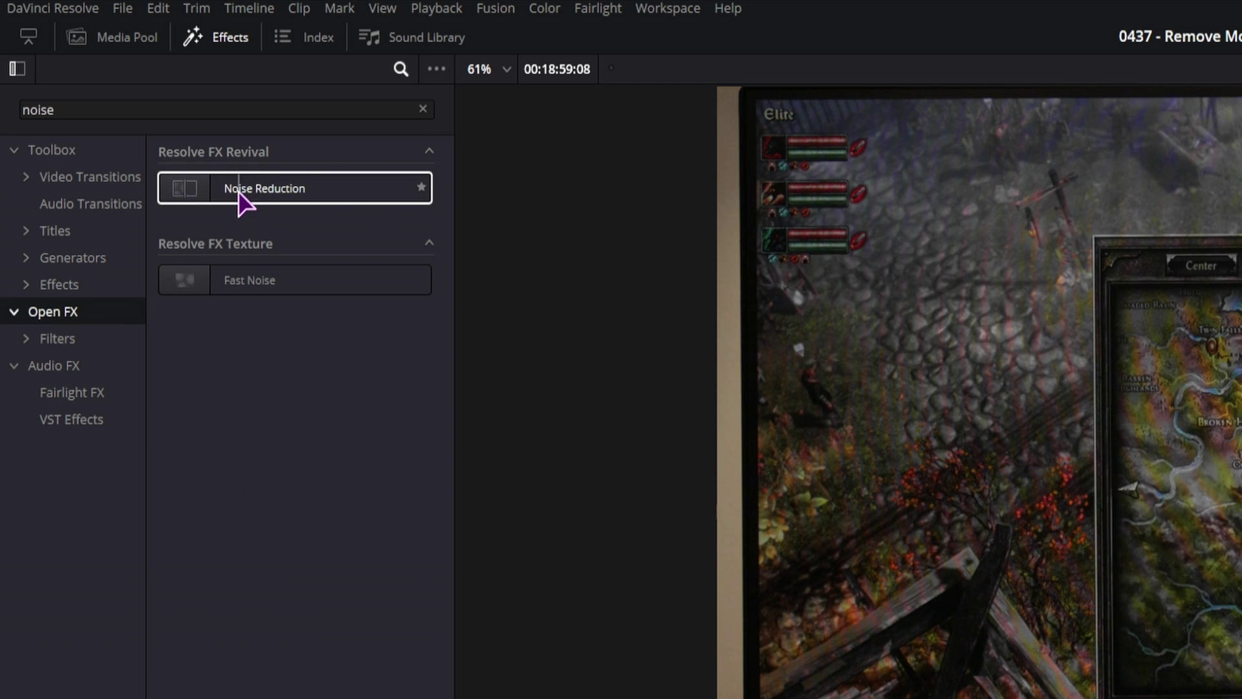
left_click_drag(227, 193, 746, 542)
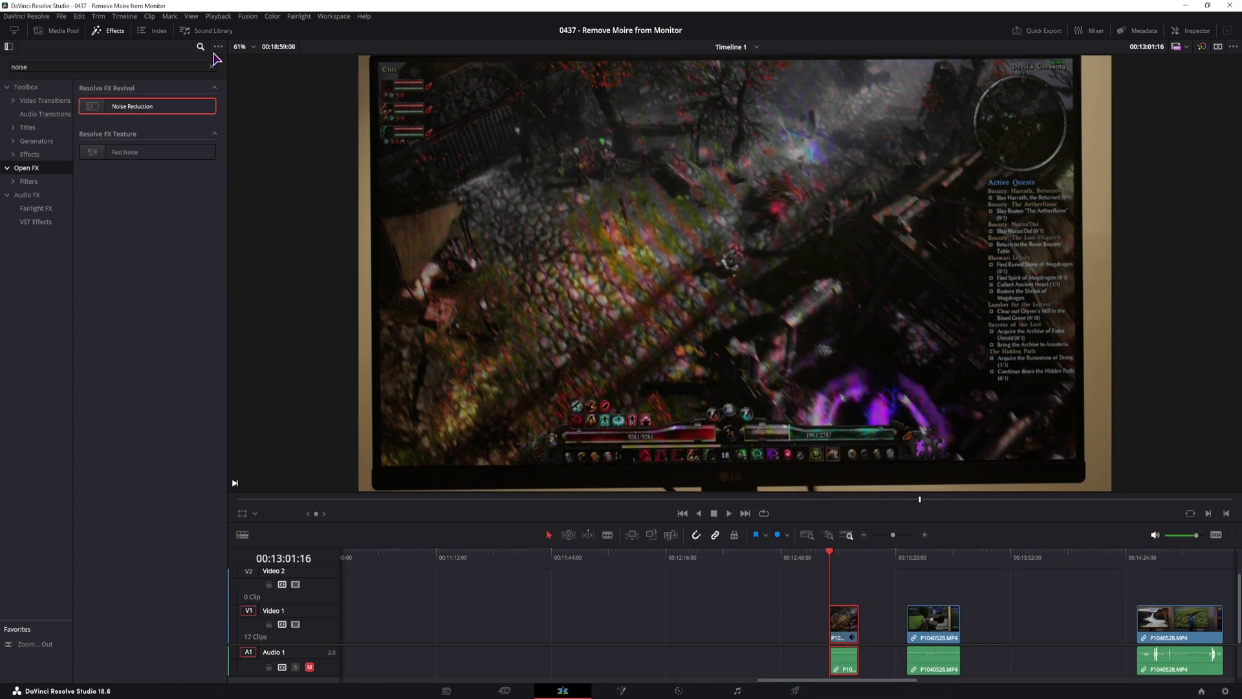
- Set the timeline proxy resolution to Full and bring up the clip's Noise Reduction settings
left_click(219, 17)
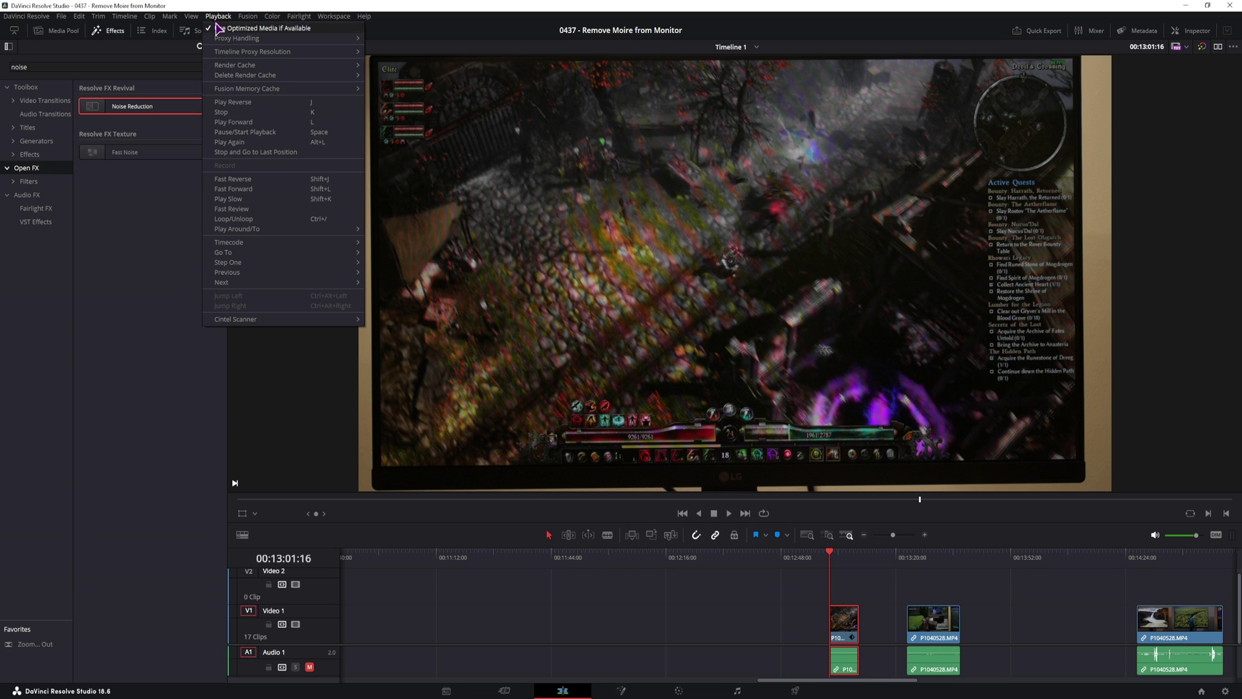
mouse_move(241, 54)
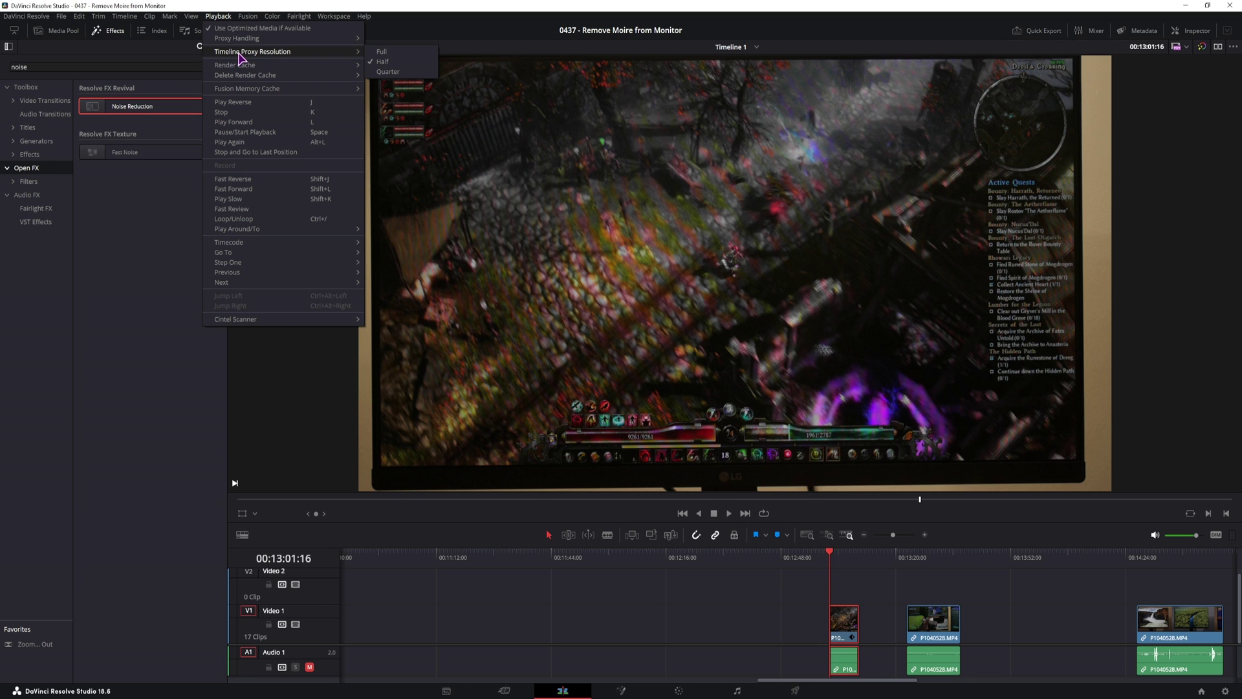
left_click(396, 53)
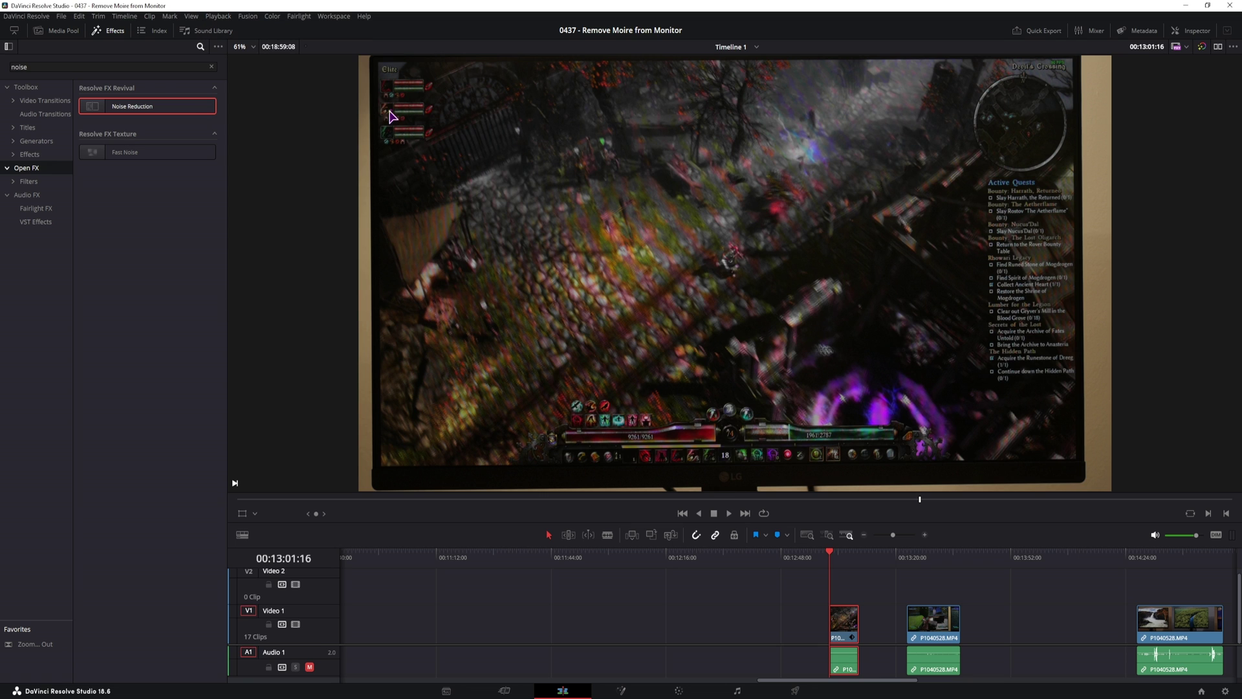
left_click(112, 32)
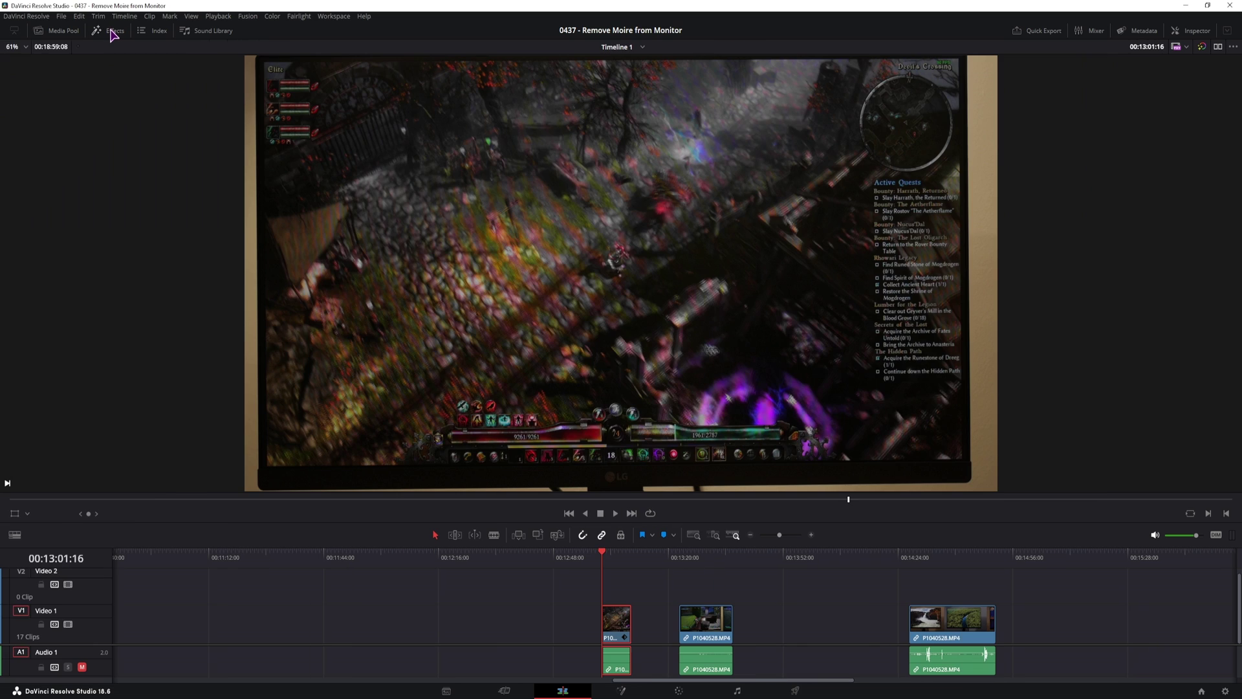
left_click(1197, 32)
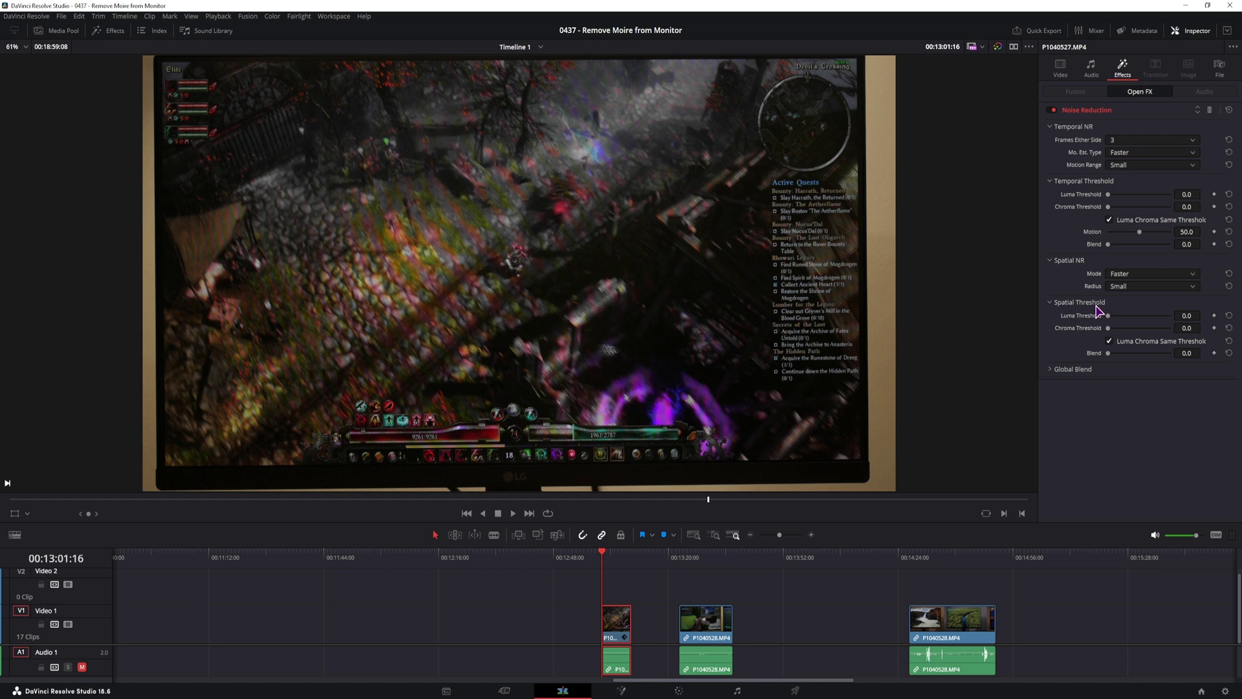
- Unlink the temporal luma and chroma thresholds and test values, leaving both at 0
left_click(1110, 220)
left_click_drag(1109, 208, 1204, 207)
left_click_drag(1169, 208, 1058, 216)
left_click_drag(978, 217, 393, 374)
left_click_drag(1126, 210, 1024, 208)
left_click_drag(1111, 196, 1018, 203)
left_click_drag(1169, 200, 1000, 210)
- Set the Noise Reduction motion range to Medium
left_click(1129, 165)
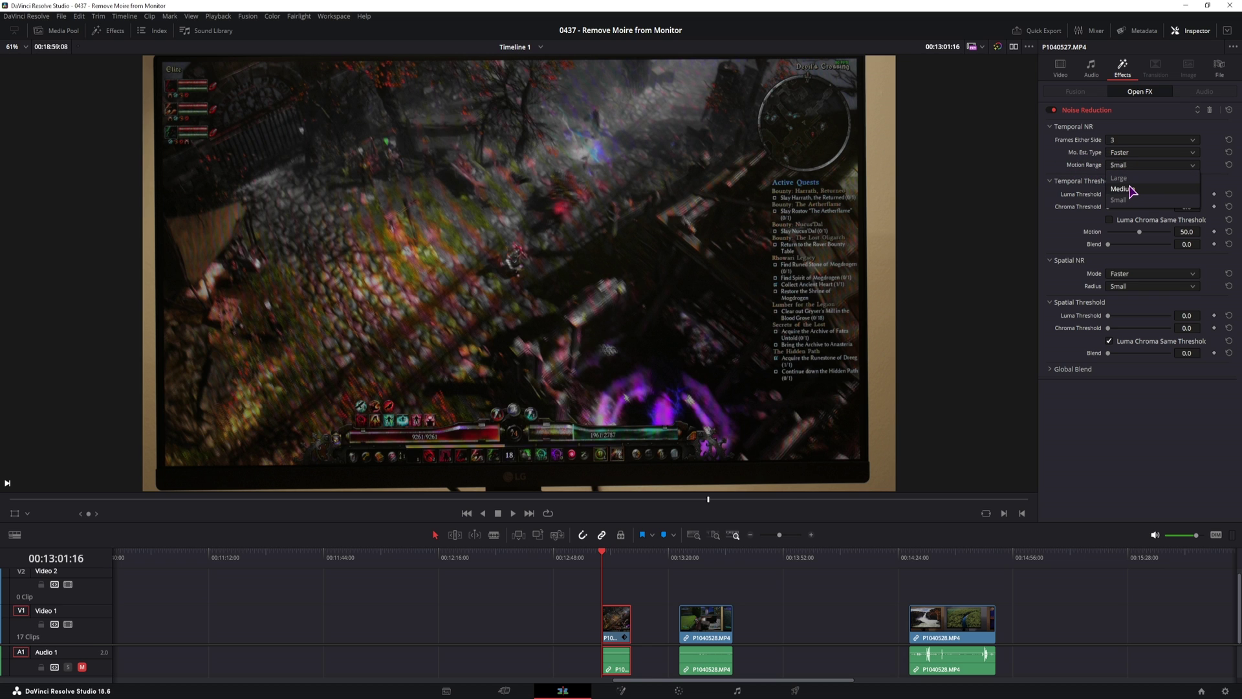
left_click(1126, 190)
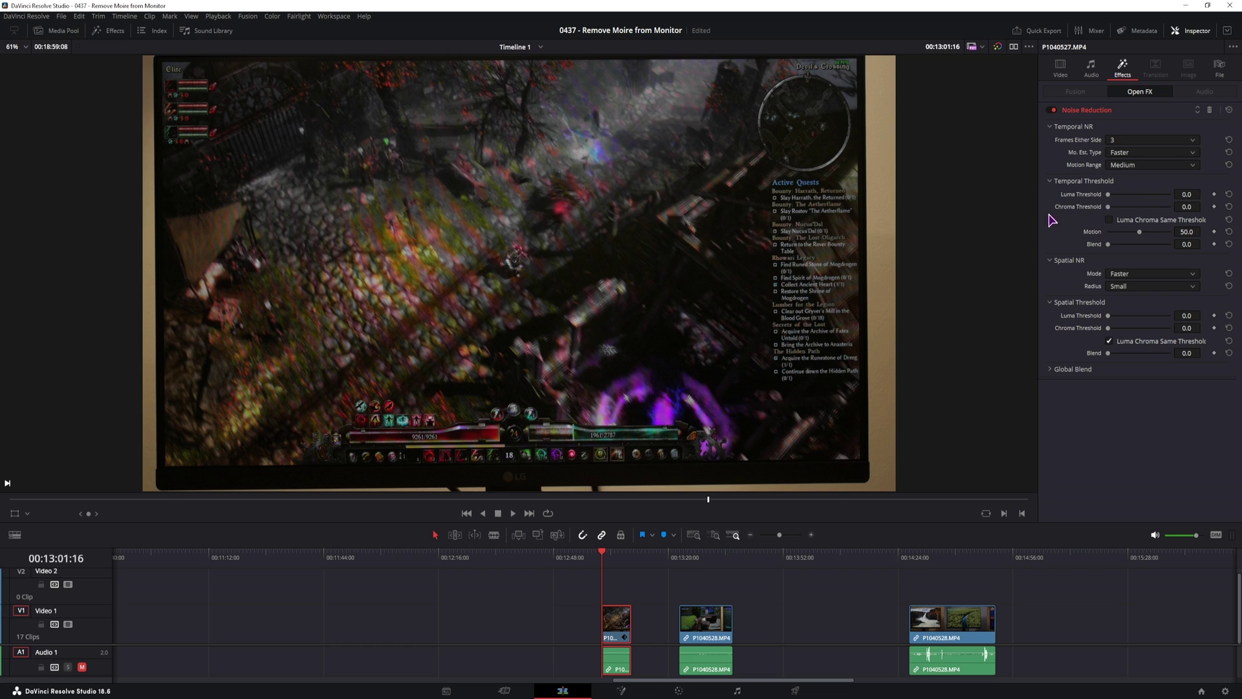
scroll(1126, 169, "down", 1)
left_click(1122, 176)
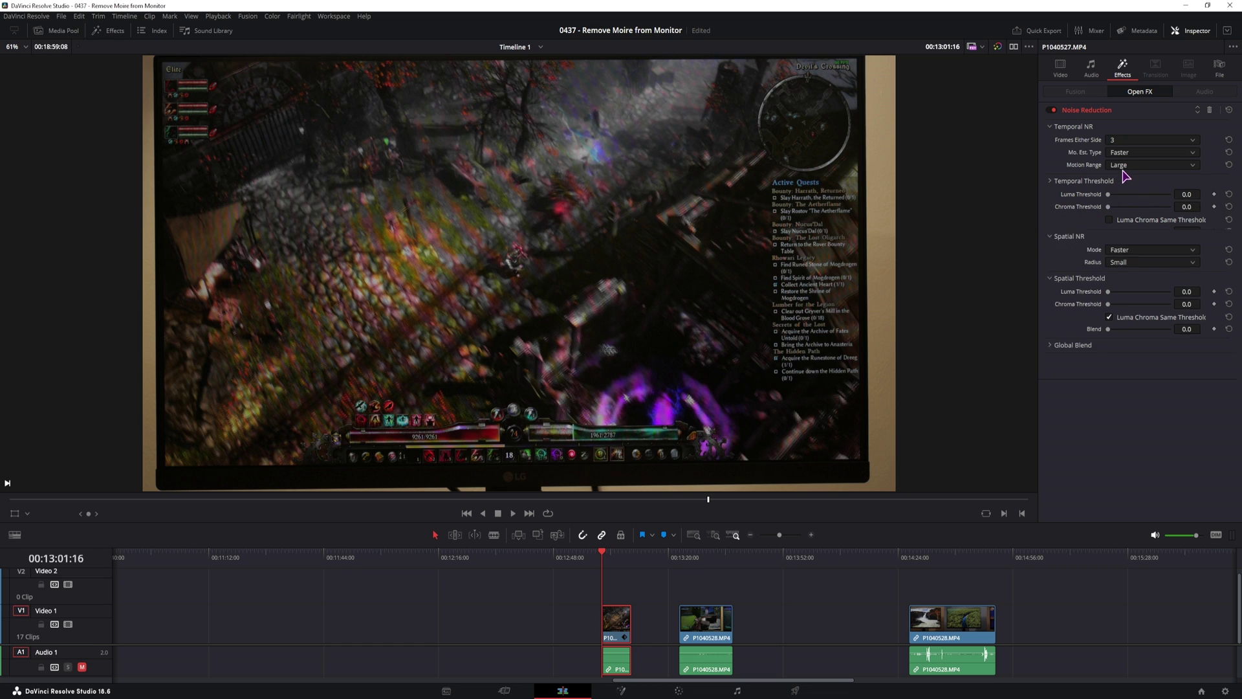
scroll(1124, 170, "up", 1)
left_click(1126, 181)
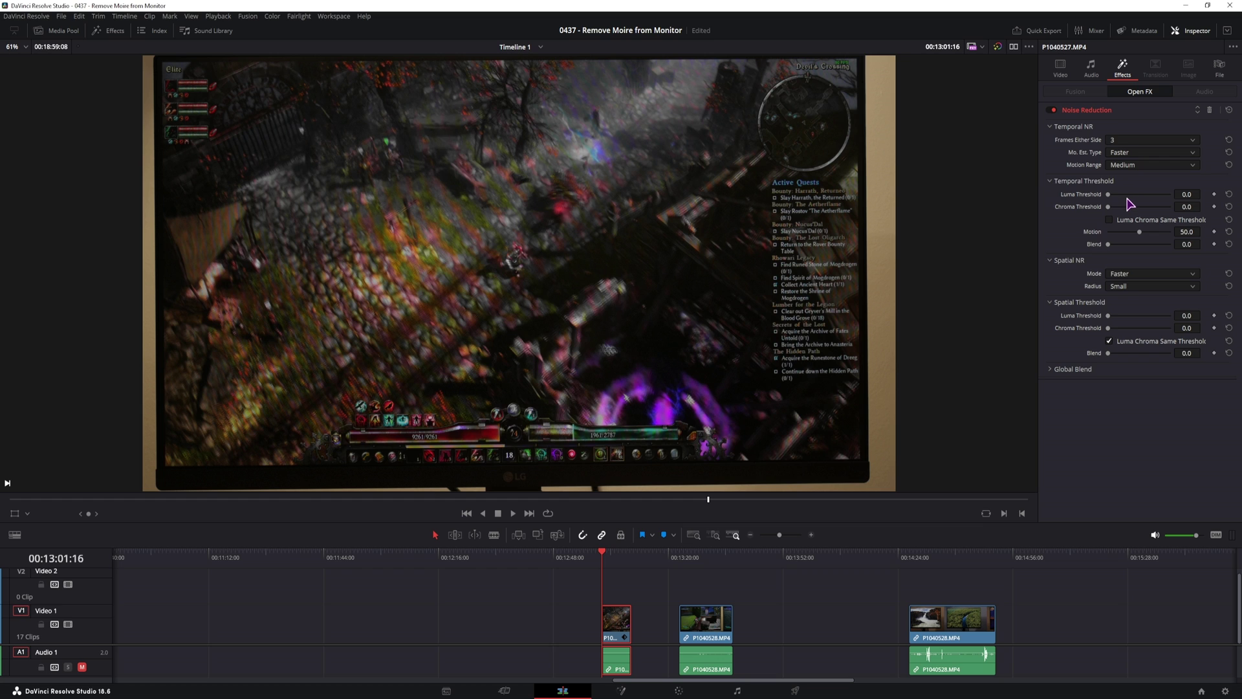
- Unlink the spatial luma and chroma thresholds, set spatial chroma threshold to 100, and save
left_click(1109, 341)
left_click_drag(1120, 332, 1235, 340)
left_click(613, 560)
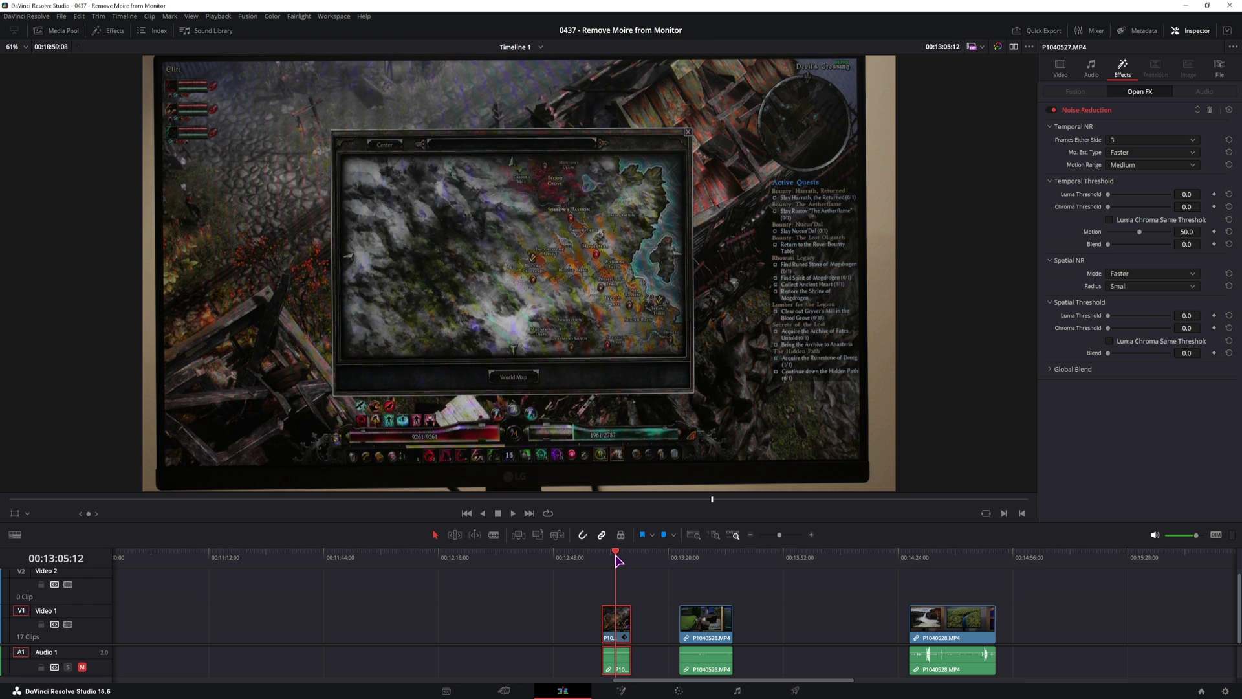
left_click(613, 558)
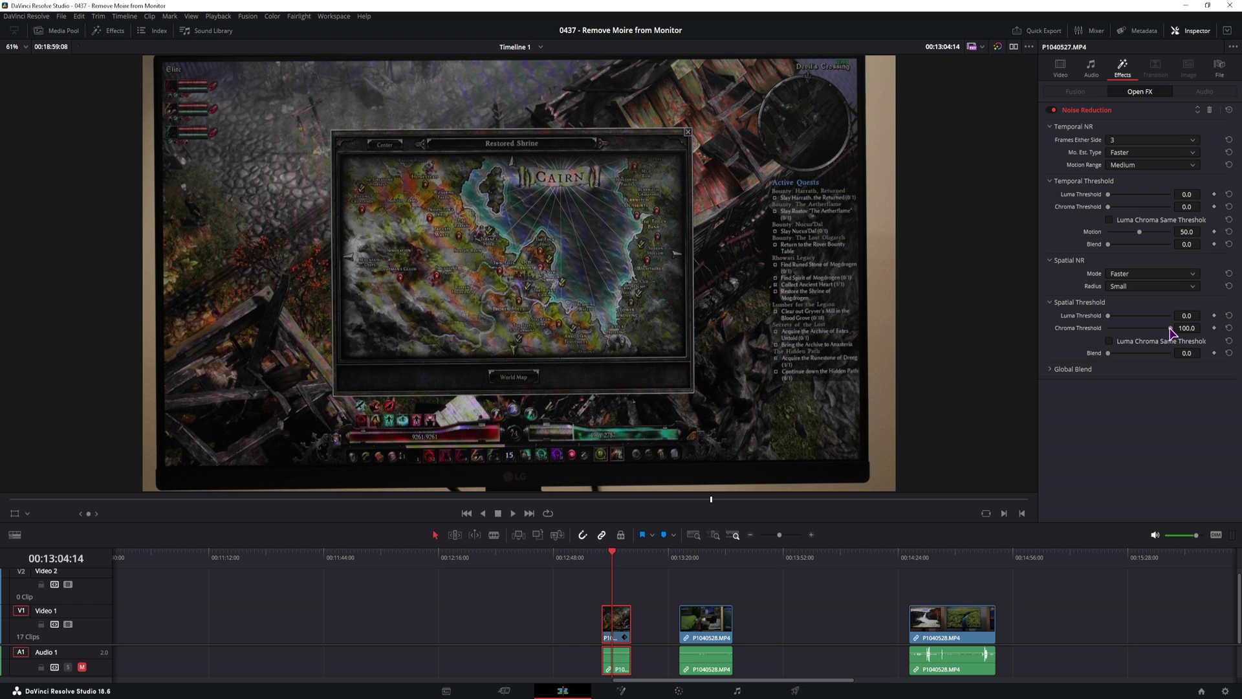
left_click_drag(1171, 332, 1048, 336)
left_click(1228, 328)
left_click(1228, 328)
key("ctrl+s")
- Retest the temporal chroma threshold, save, and set the Spatial NR Radius to Medium
double_click(1171, 328)
double_click(1171, 328)
key("ctrl+z")
left_click(1231, 207)
left_click(1174, 207)
left_click(1231, 207)
key("ctrl+s")
left_click(1127, 288)
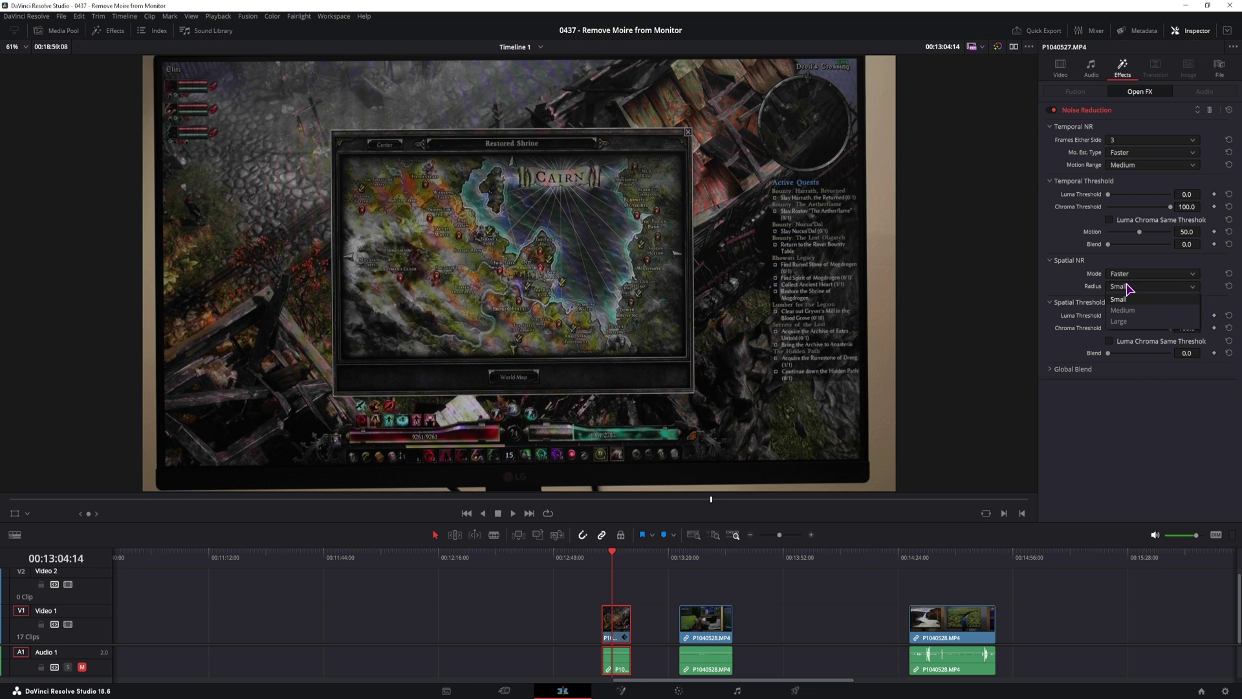
left_click(1123, 311)
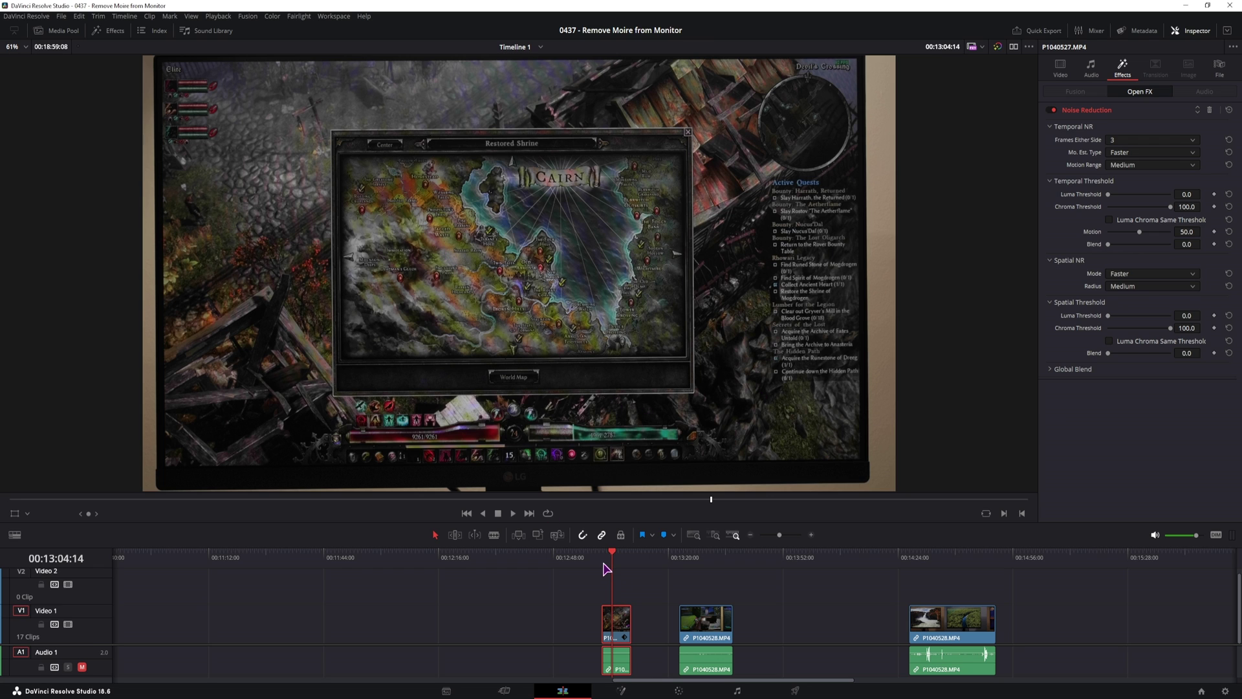
- Use 5 frames either side, raise the temporal luma threshold, and set spatial luma threshold to 25.6
left_click(1126, 141)
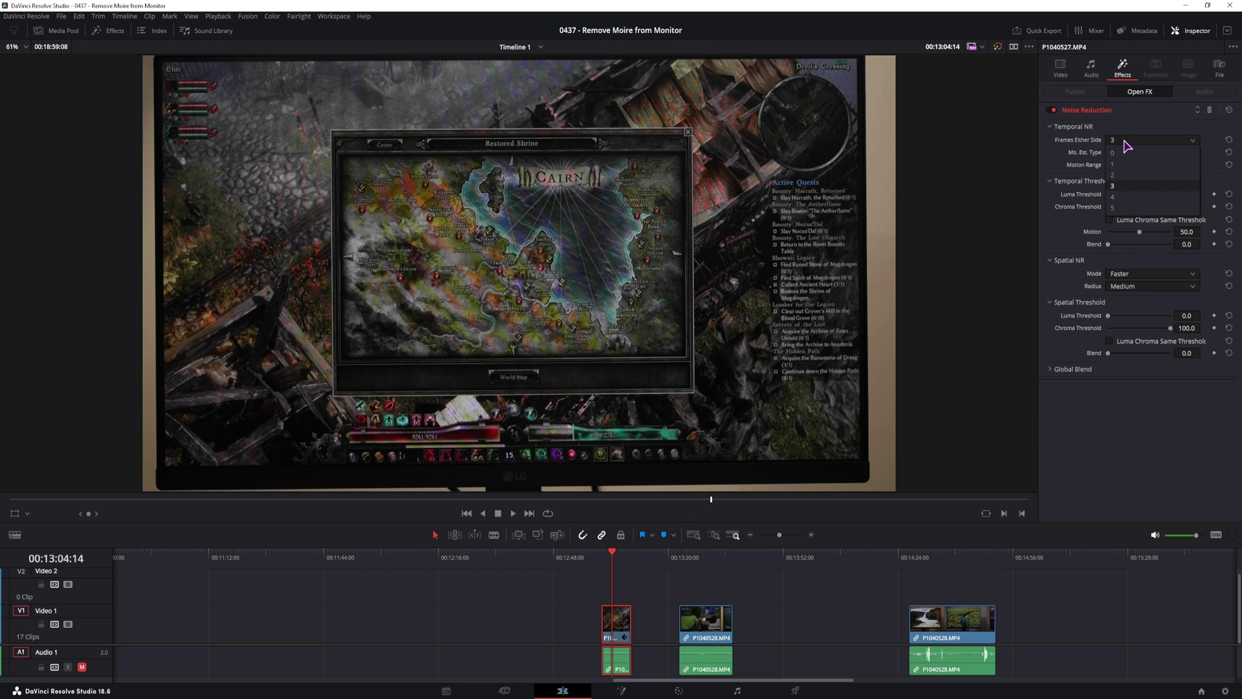
left_click(1118, 208)
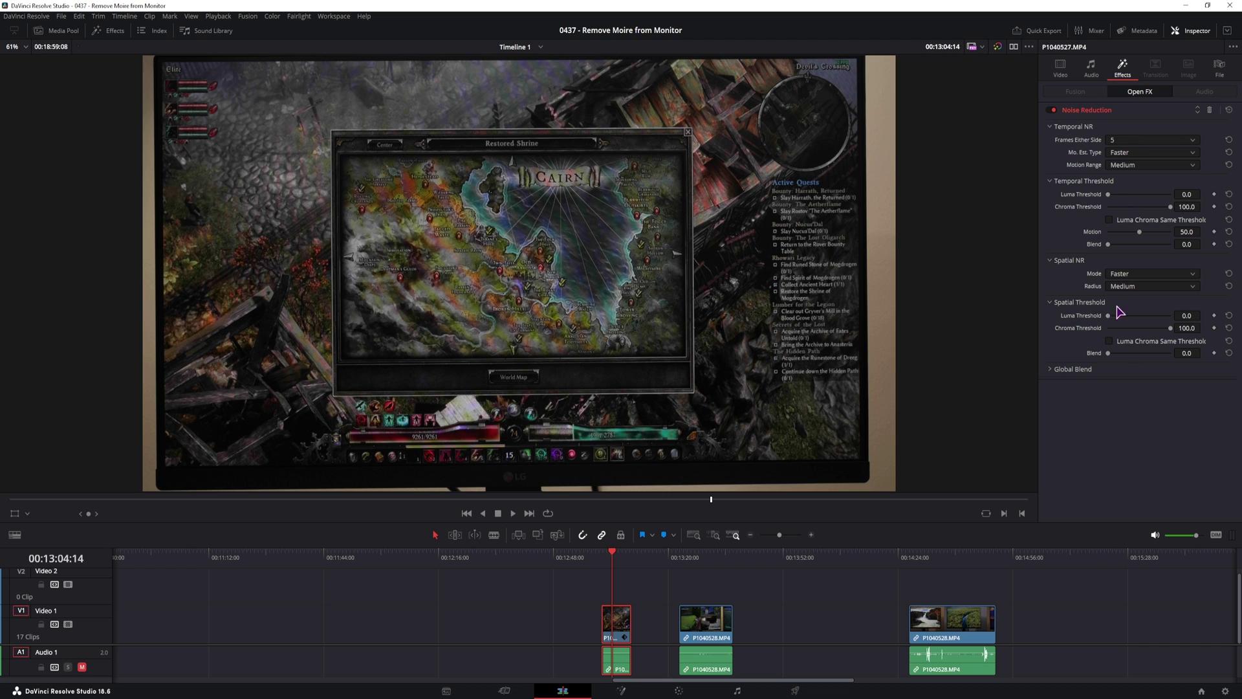
left_click(1228, 194)
left_click_drag(1074, 194, 1161, 194)
left_click_drag(1084, 316, 1114, 319)
left_click_drag(1122, 318, 1124, 319)
mouse_move(1185, 198)
left_mouse_down()
mouse_move(1114, 198)
mouse_move(1240, 205)
mouse_move(1039, 196)
mouse_move(1171, 199)
left_mouse_up()
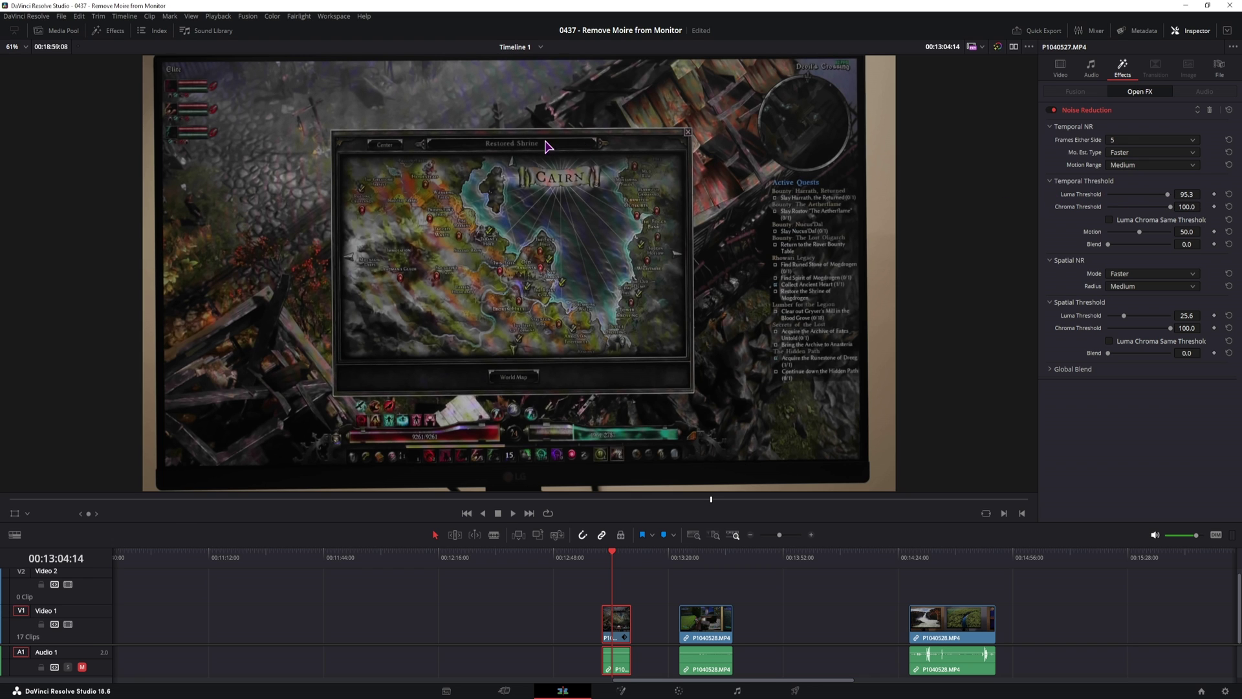
- Lower the temporal luma threshold to 53.5 and play the clip to preview the result
left_click(1142, 194)
key("space")
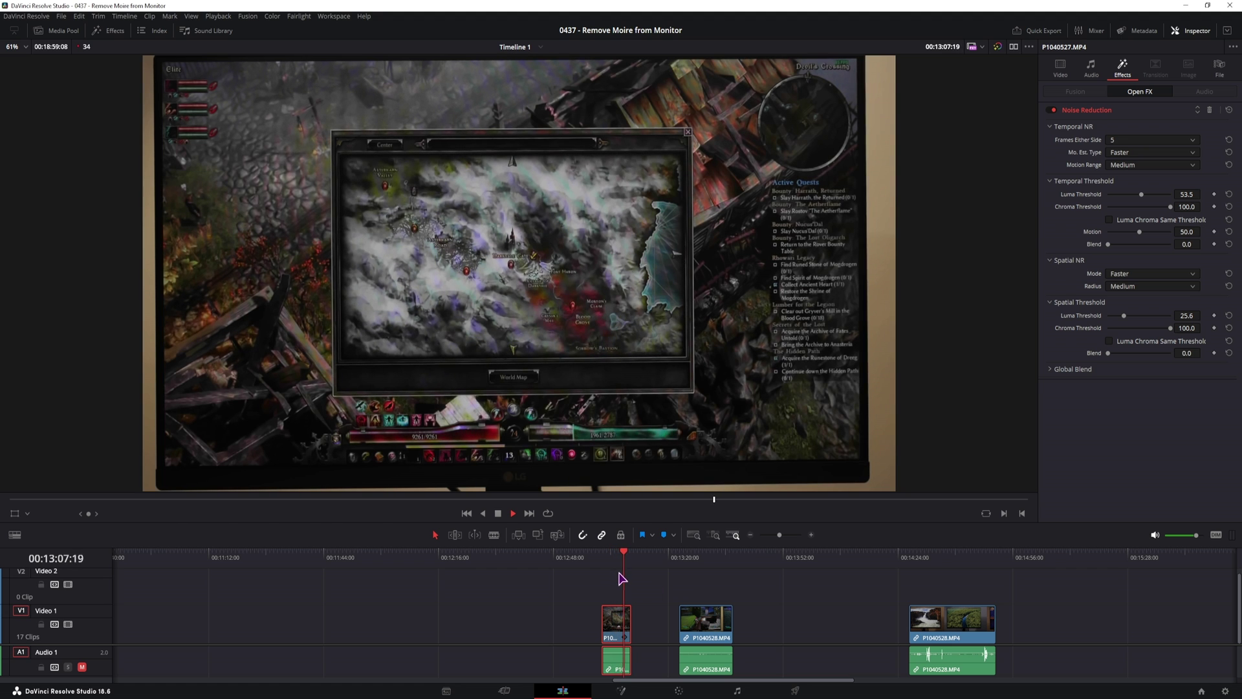
left_click(604, 559)
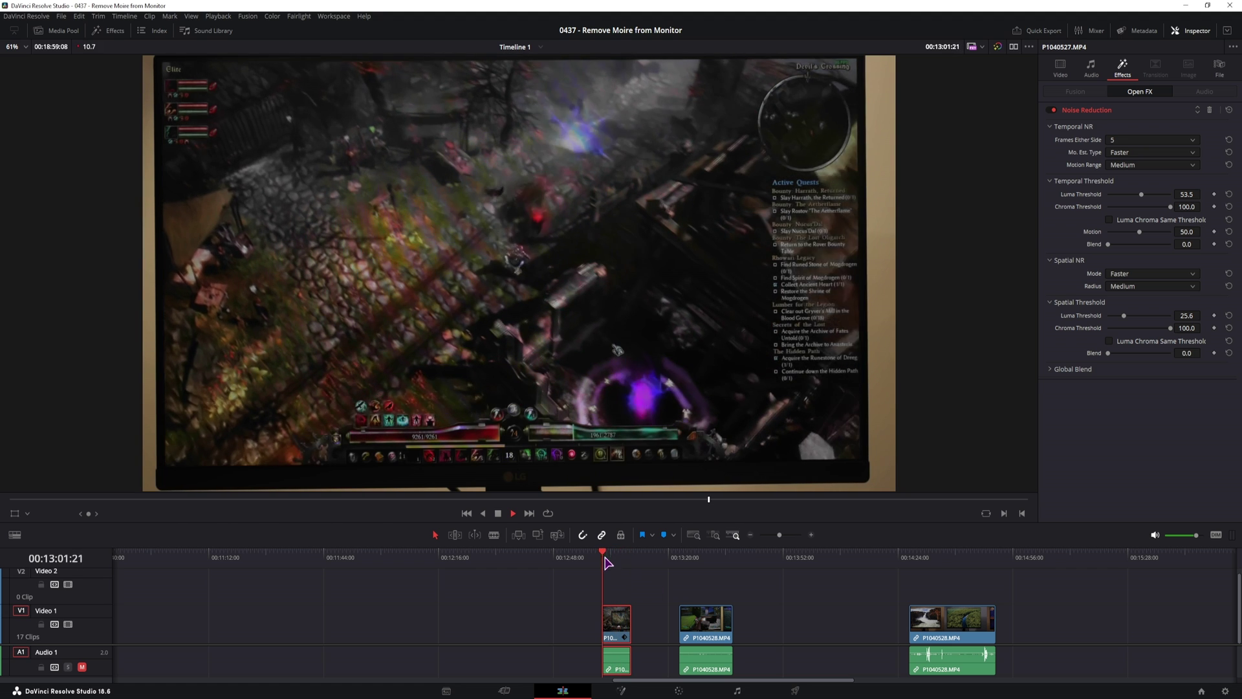
key("space")
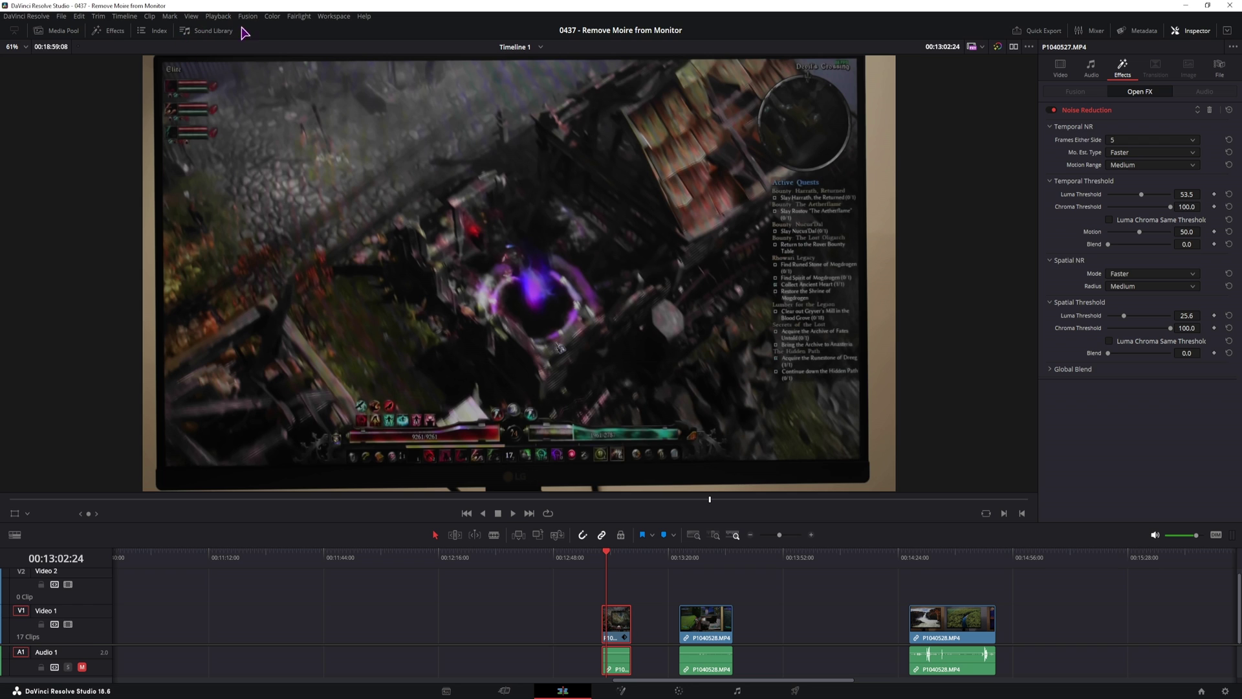
- Change the timeline proxy resolution and replay the denoised footage
left_click(218, 16)
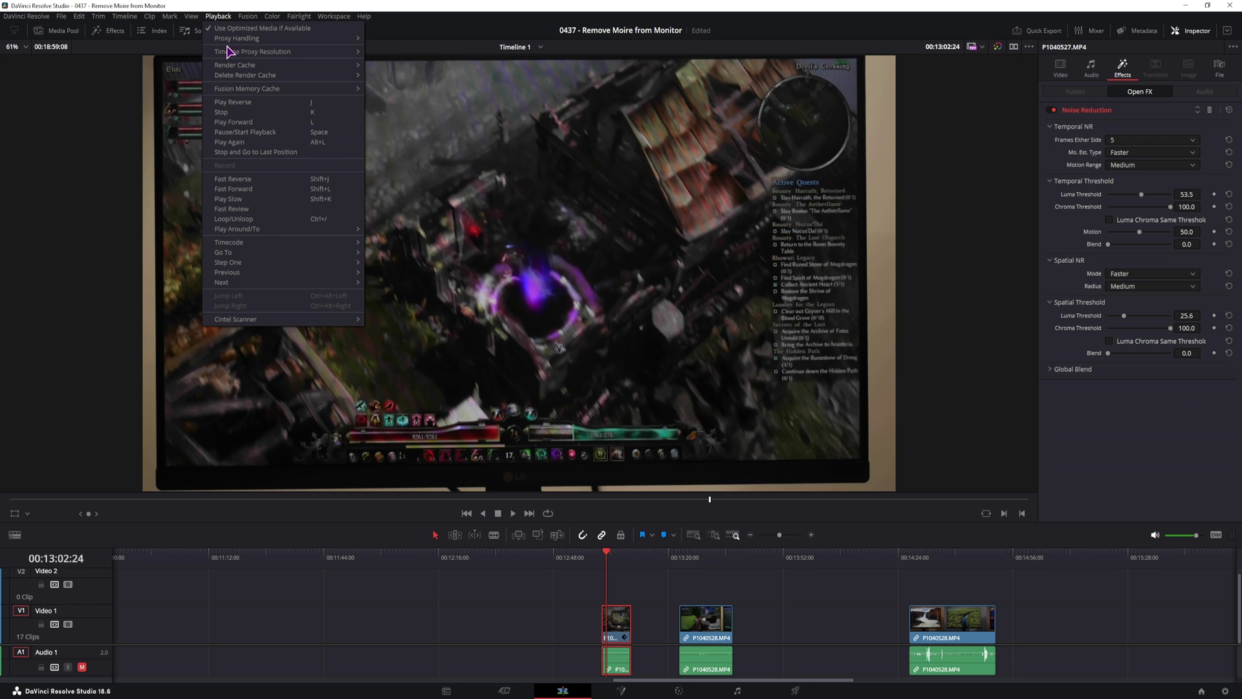
mouse_move(228, 51)
left_click(390, 68)
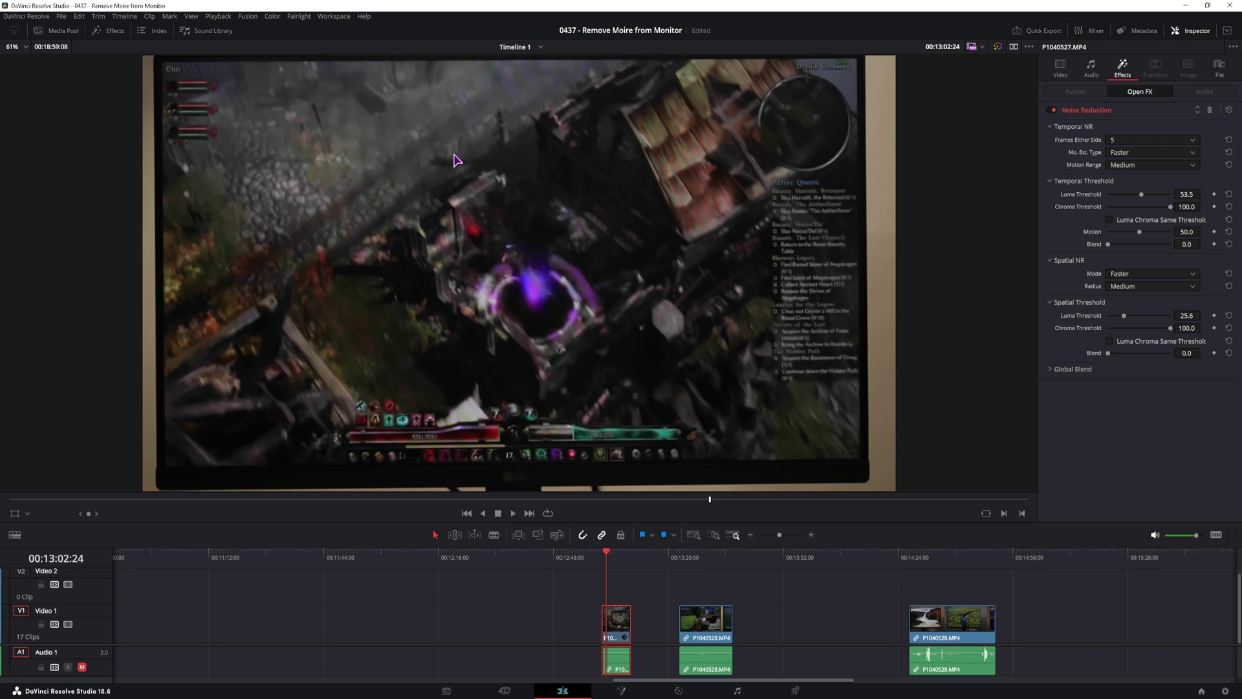
key("slash")
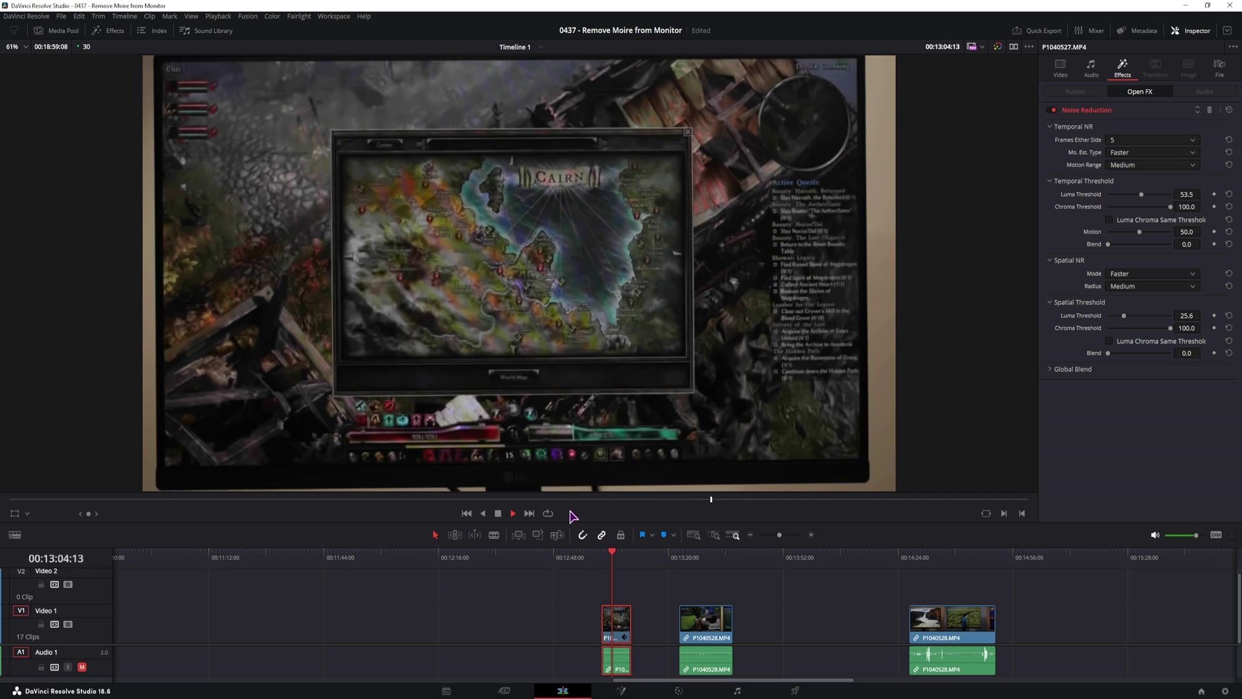
left_click(218, 16)
mouse_move(247, 54)
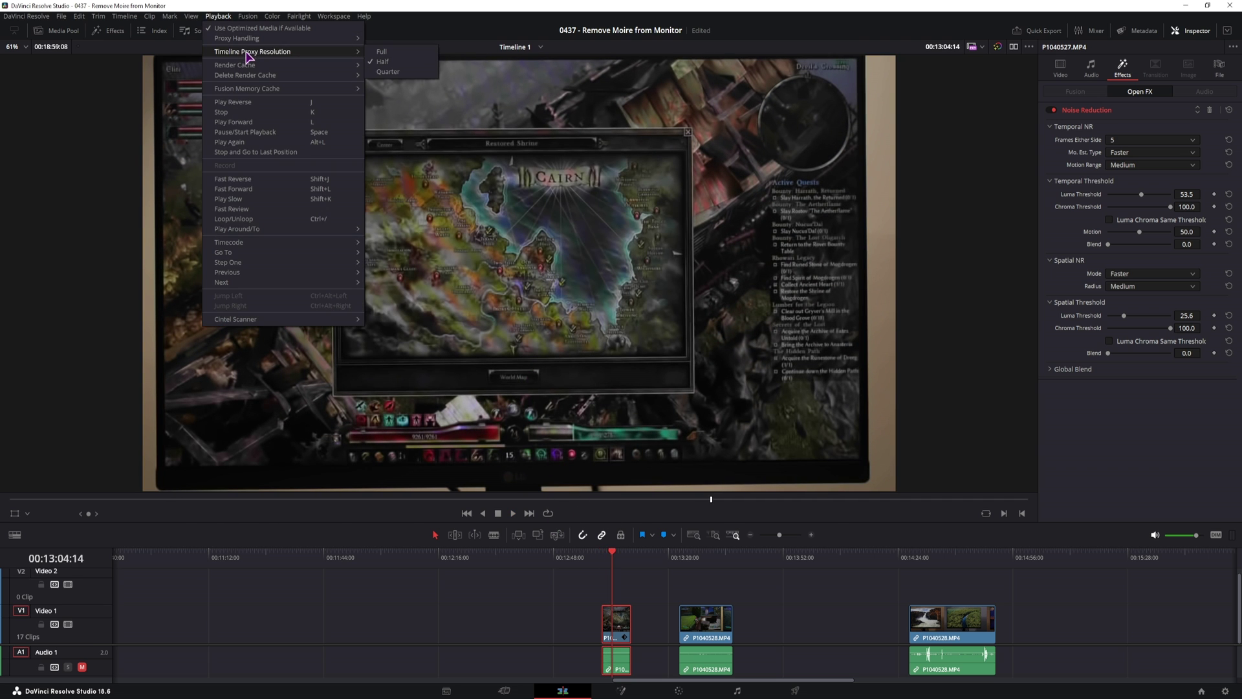
left_click(421, 53)
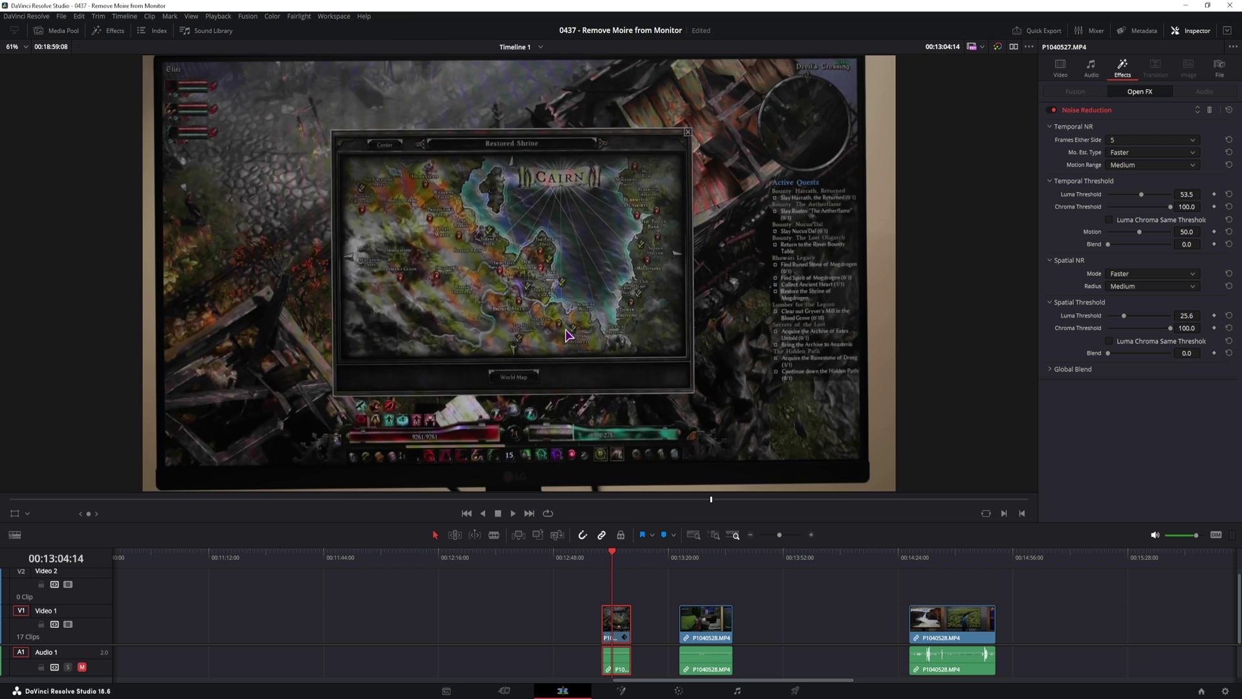
- Move on to clip P1040528 and play its Fortnite monitor footage
left_click(602, 556)
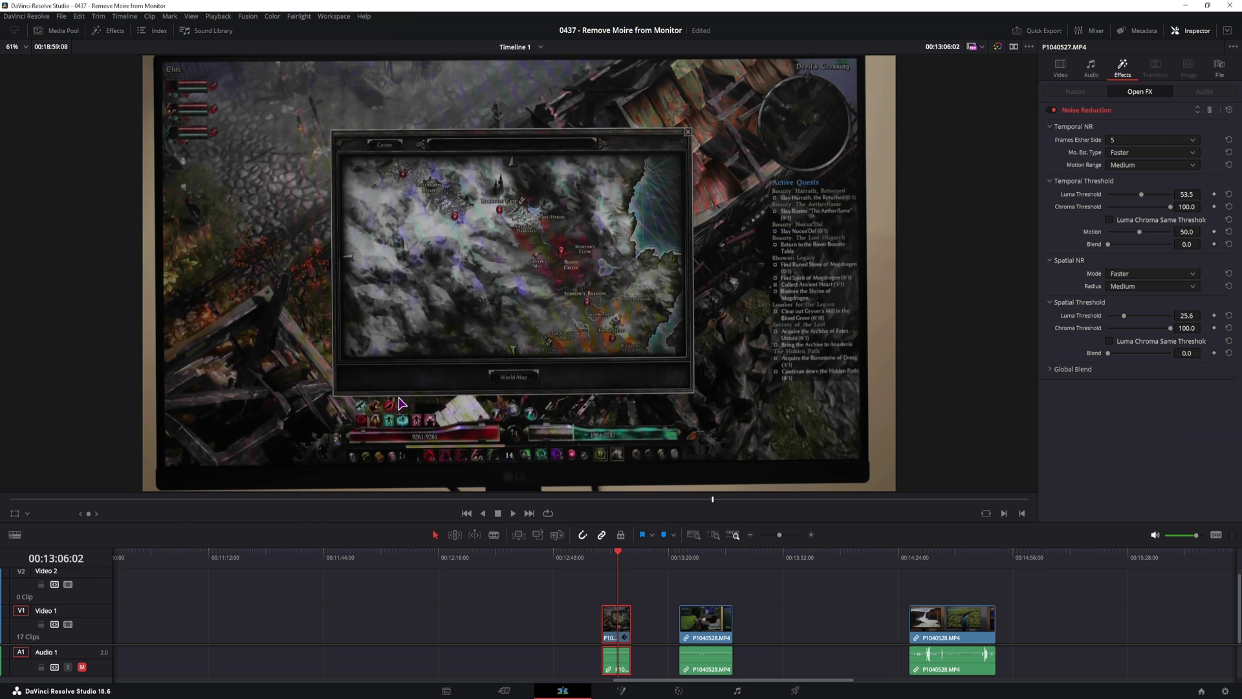
left_click(680, 557)
key("space")
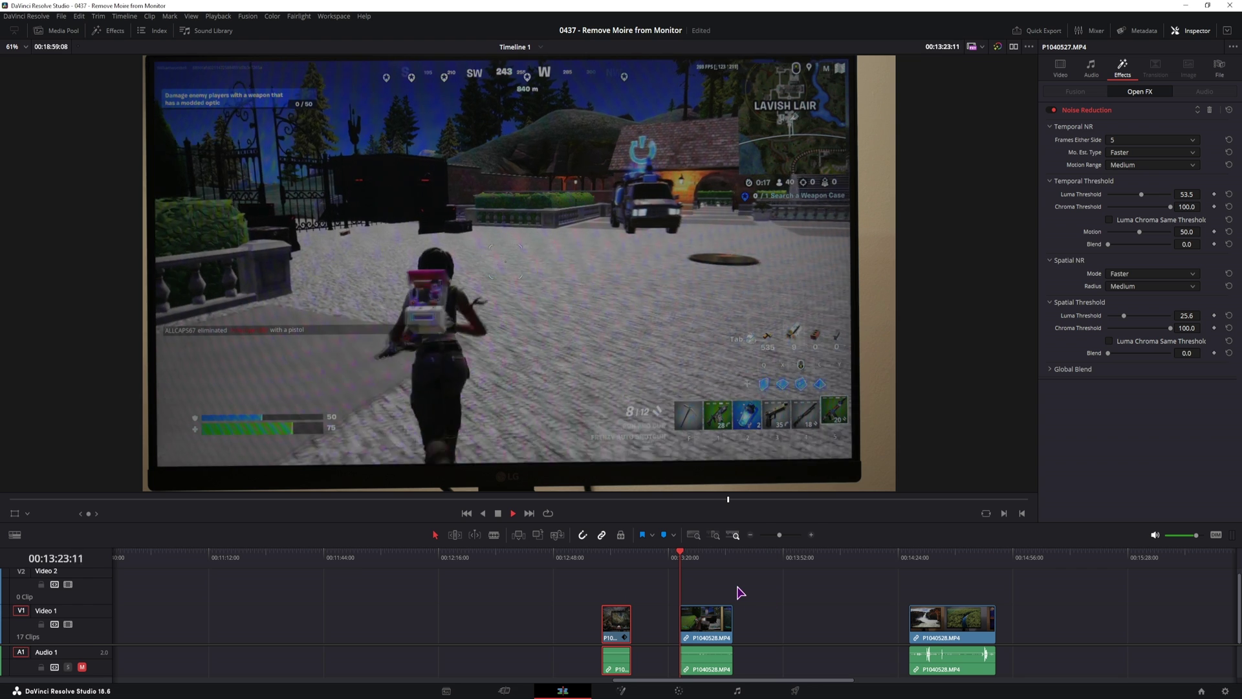
- Select clip P1040528 and open it on the Color page
left_click(707, 634)
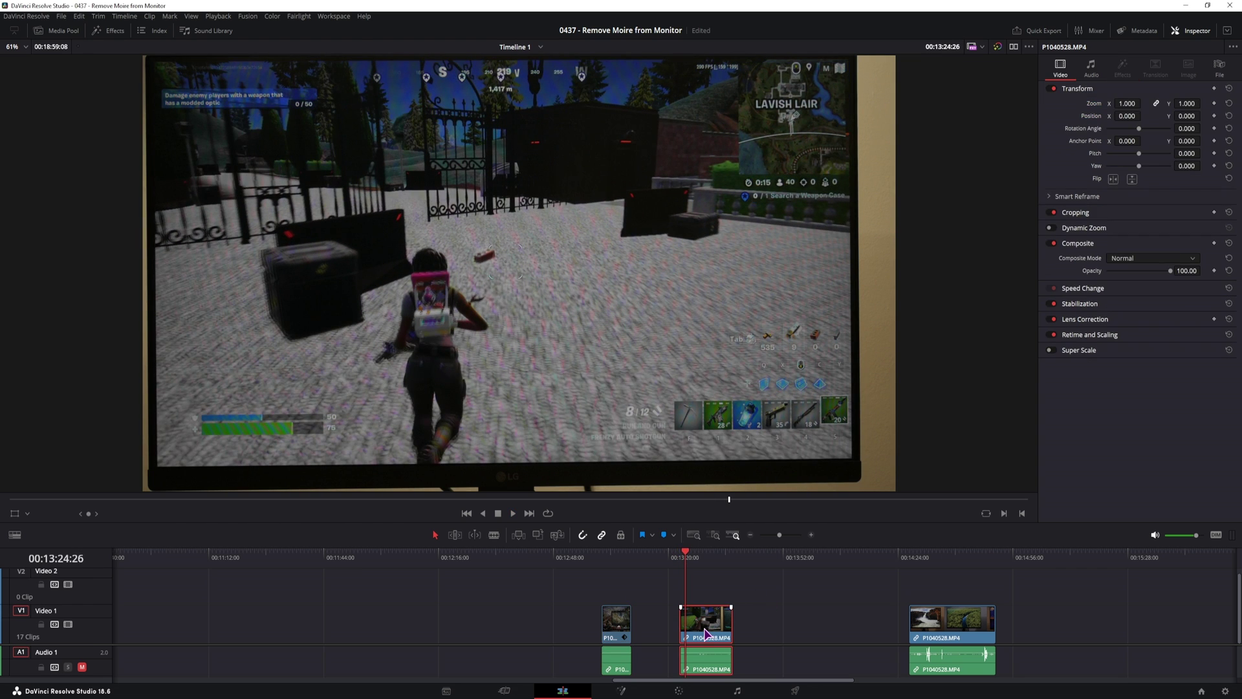
left_click(680, 692)
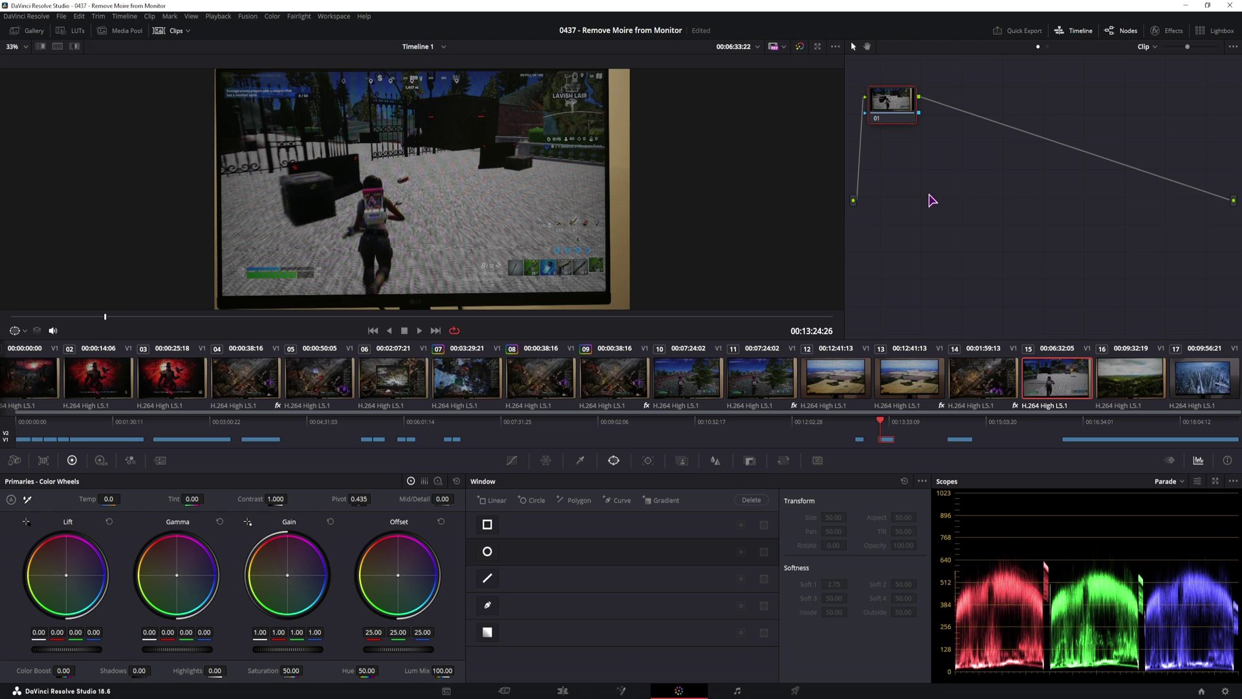
left_click_drag(894, 105, 908, 128)
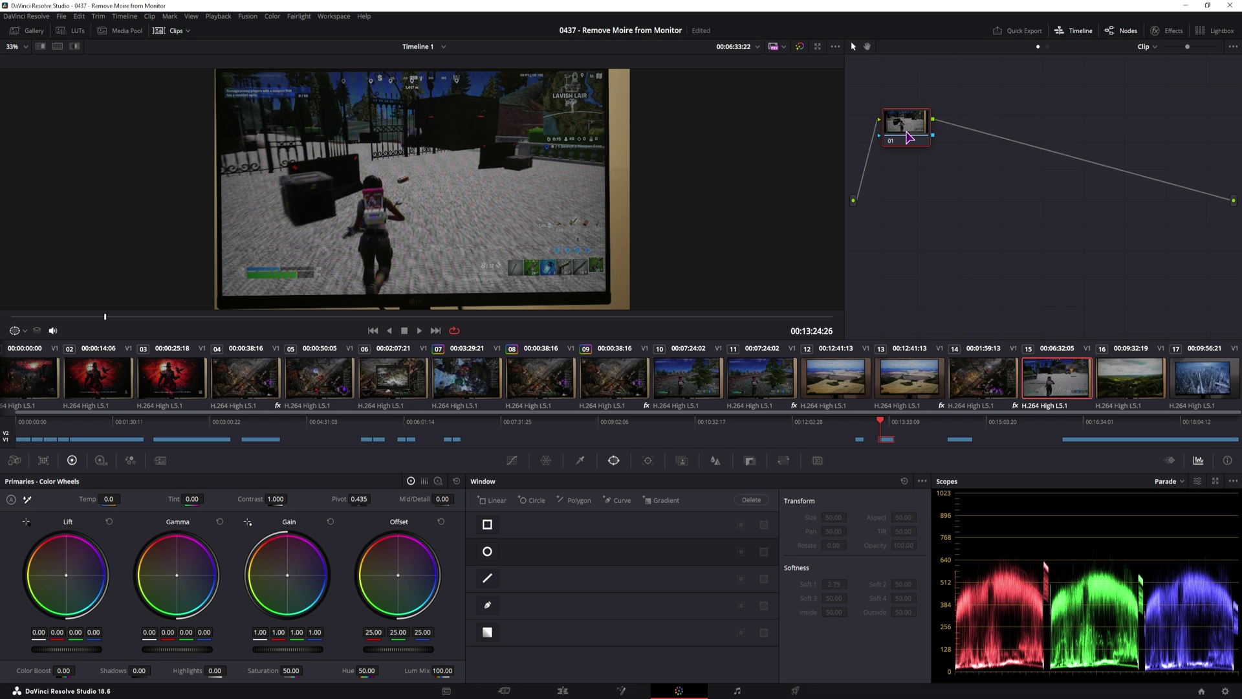
- Add serial node 02 after node 01 with Alt+S
key("alt+s")
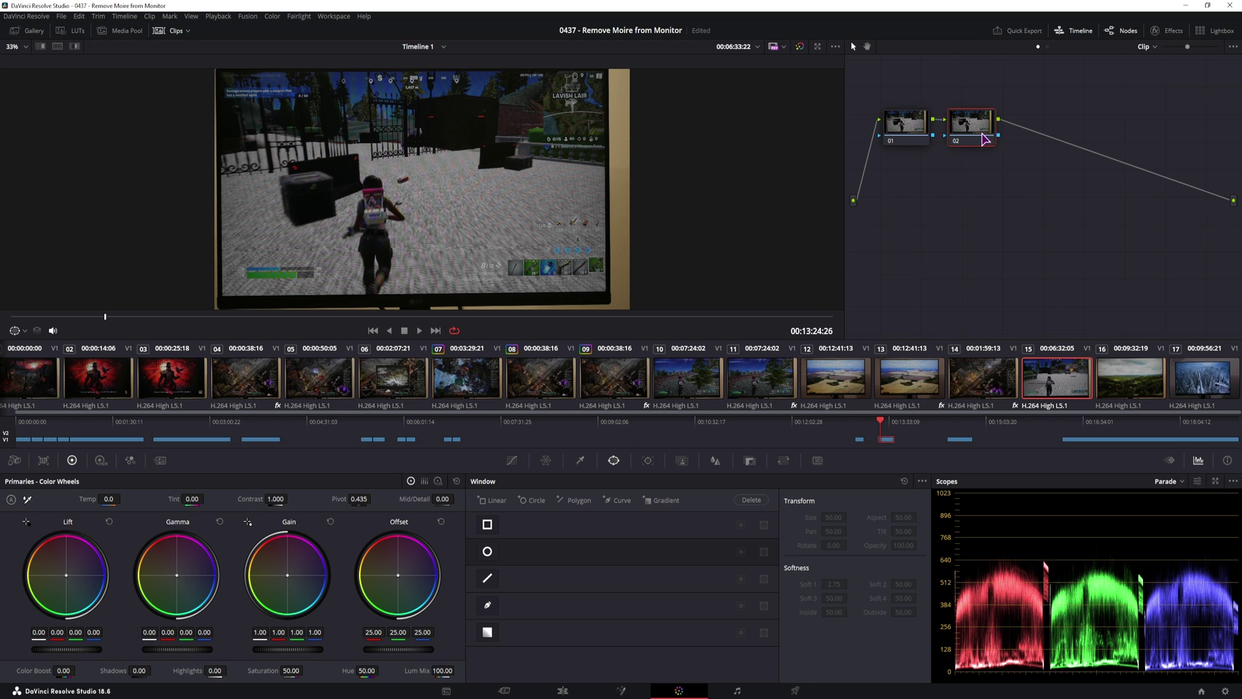
left_click_drag(981, 137, 984, 133)
right_click(984, 134)
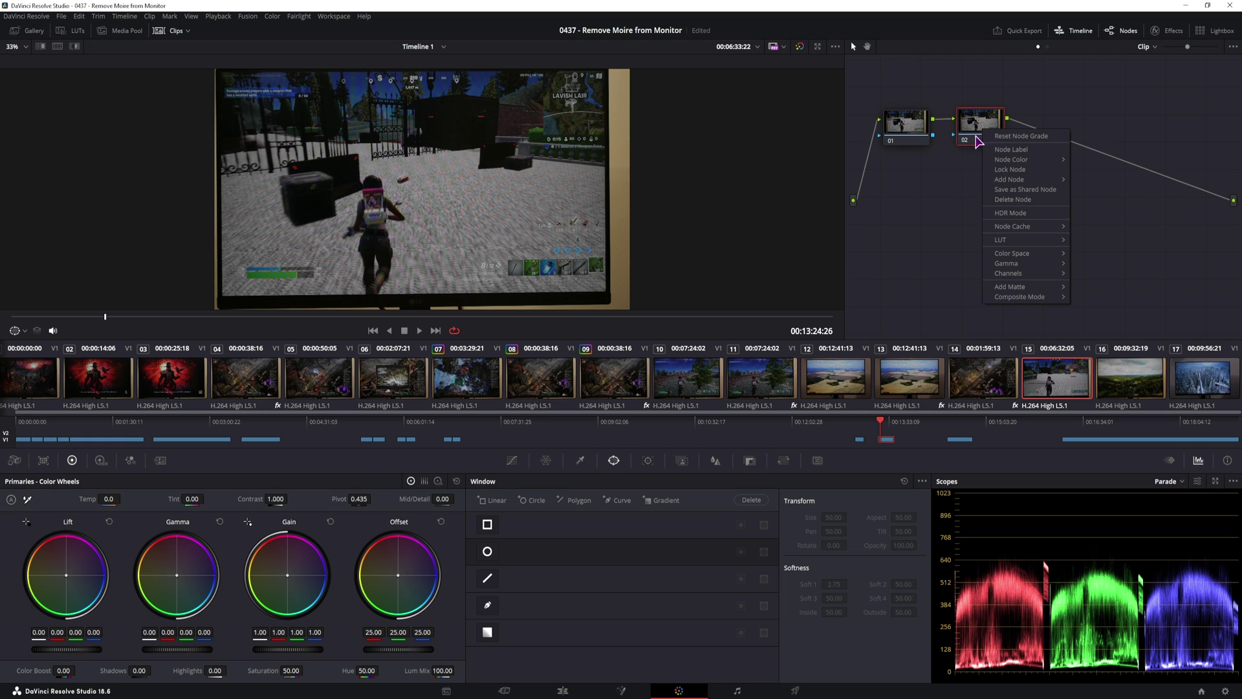
mouse_move(1032, 179)
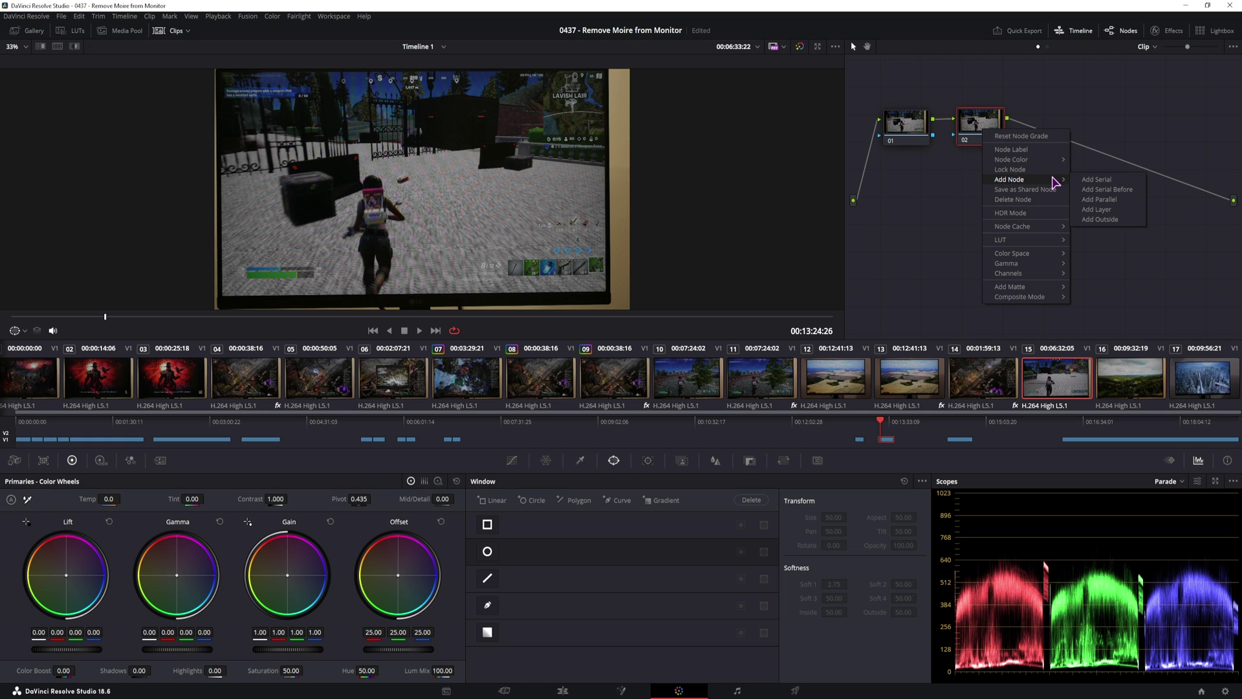
left_click(983, 127)
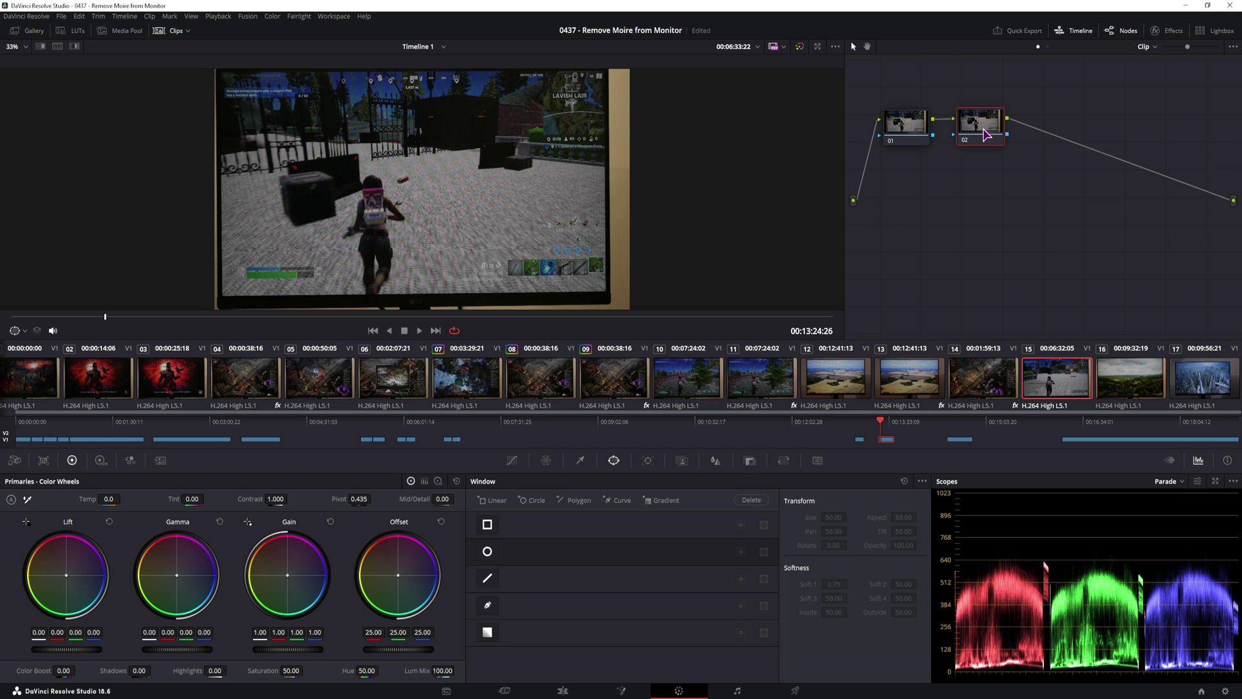
- Switch node 02 to the Y'UV colour space
left_click_drag(985, 133, 987, 134)
right_click(988, 135)
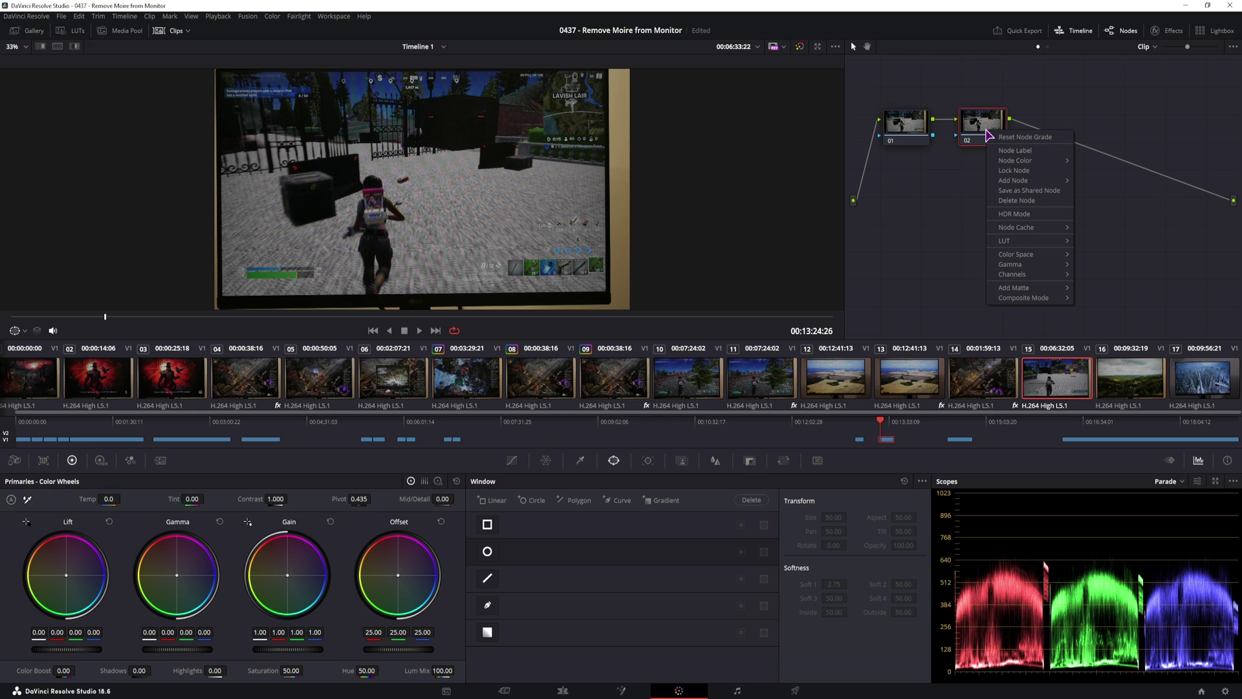
mouse_move(1020, 255)
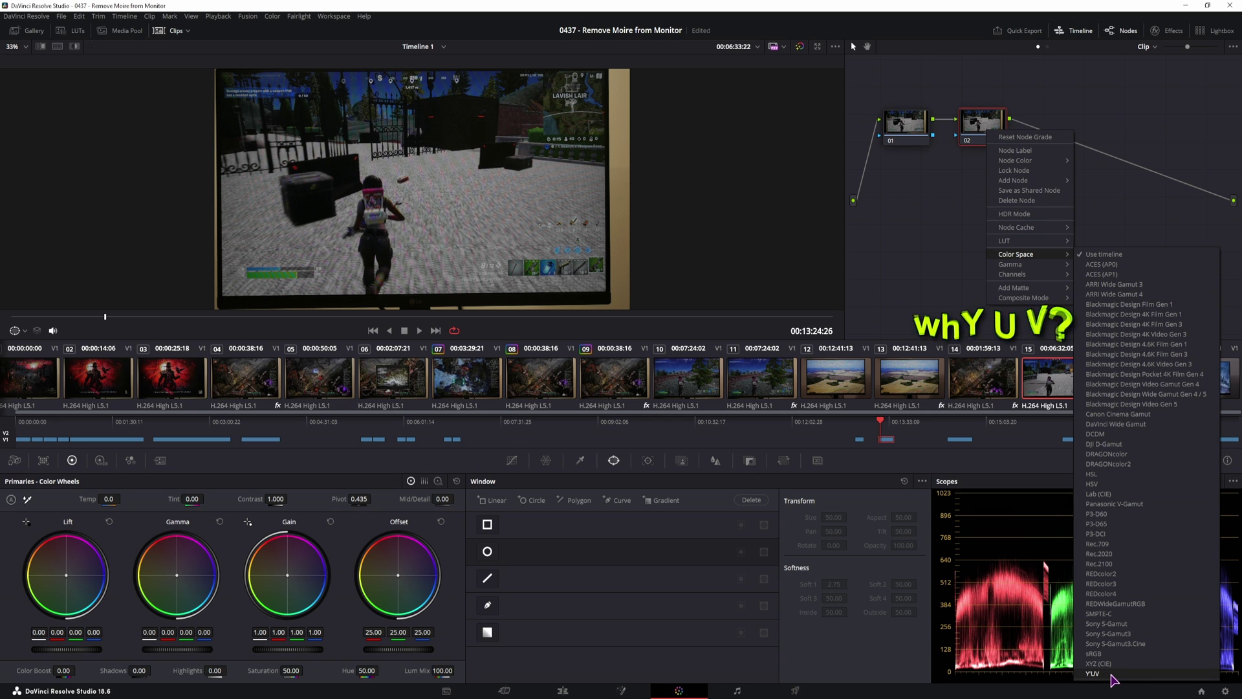
left_click(1113, 675)
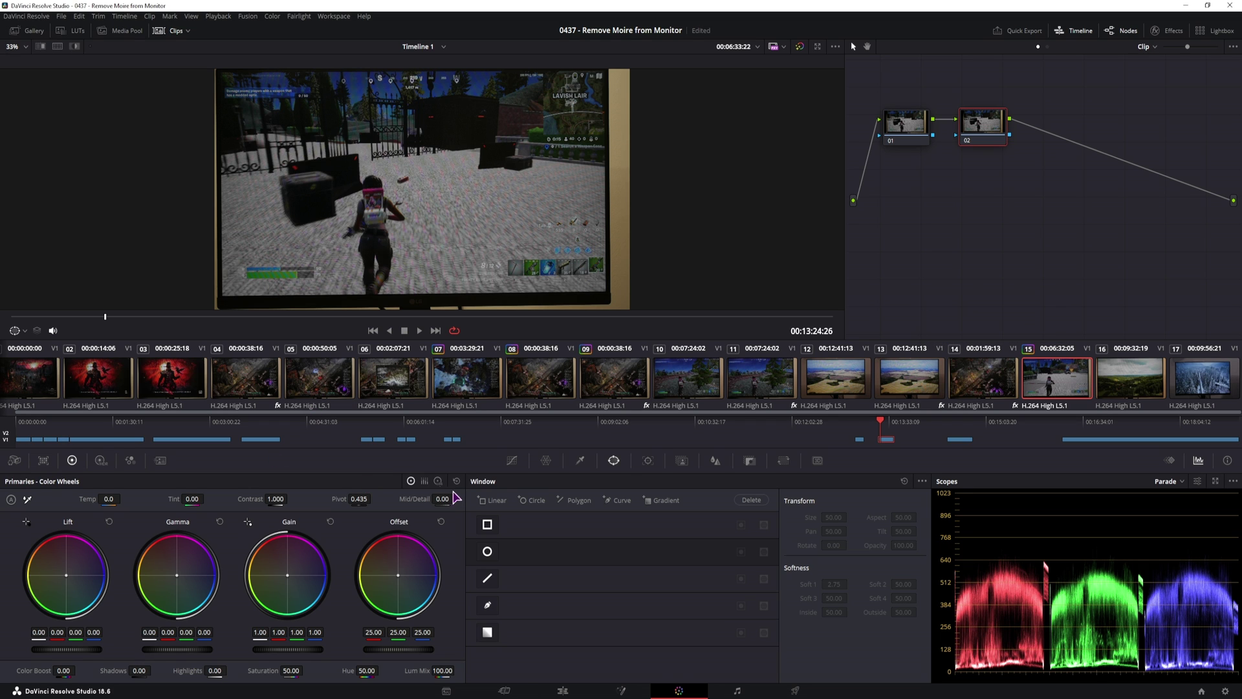
- Toggle RGB Mixer Monochrome on nodes 02 and 01 to compare, ending in colour on node 02
left_click(130, 461)
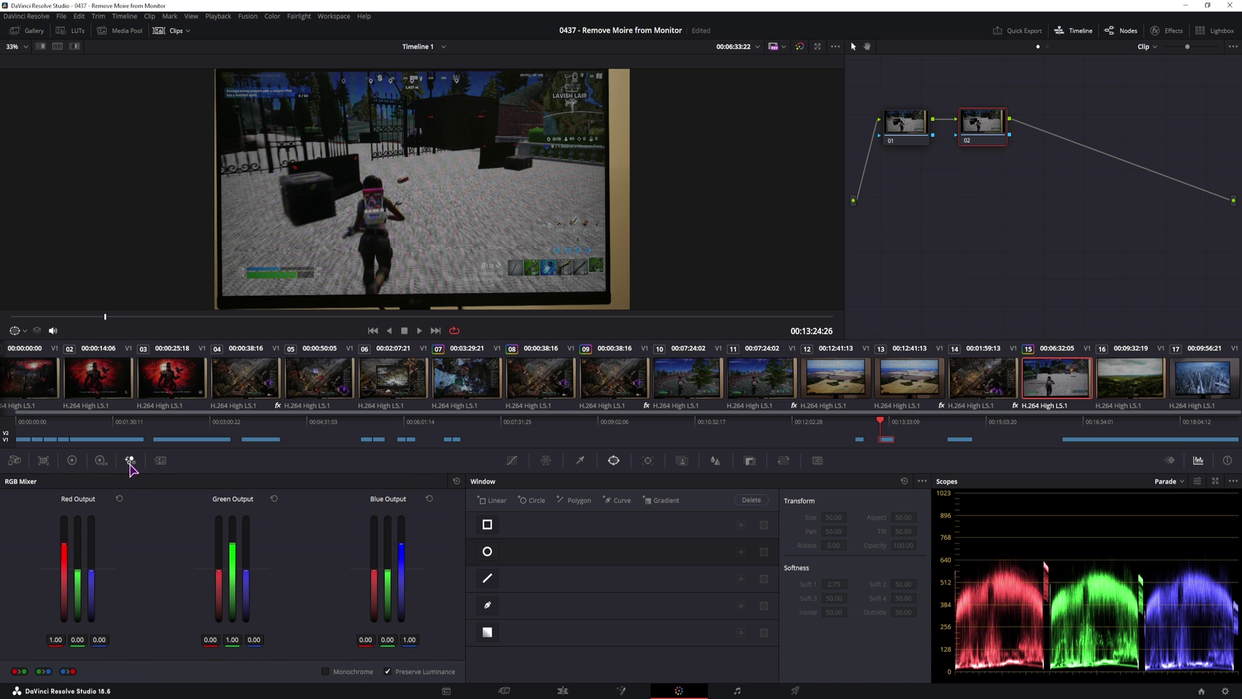
left_click(326, 672)
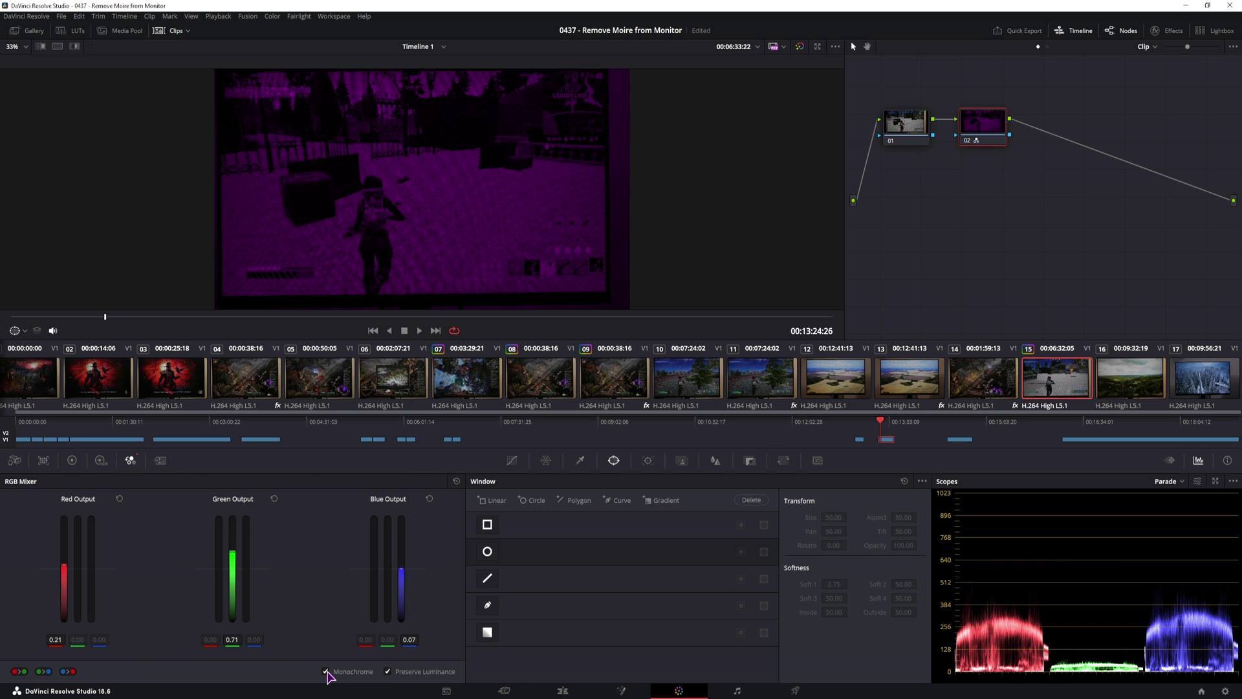
left_click(326, 672)
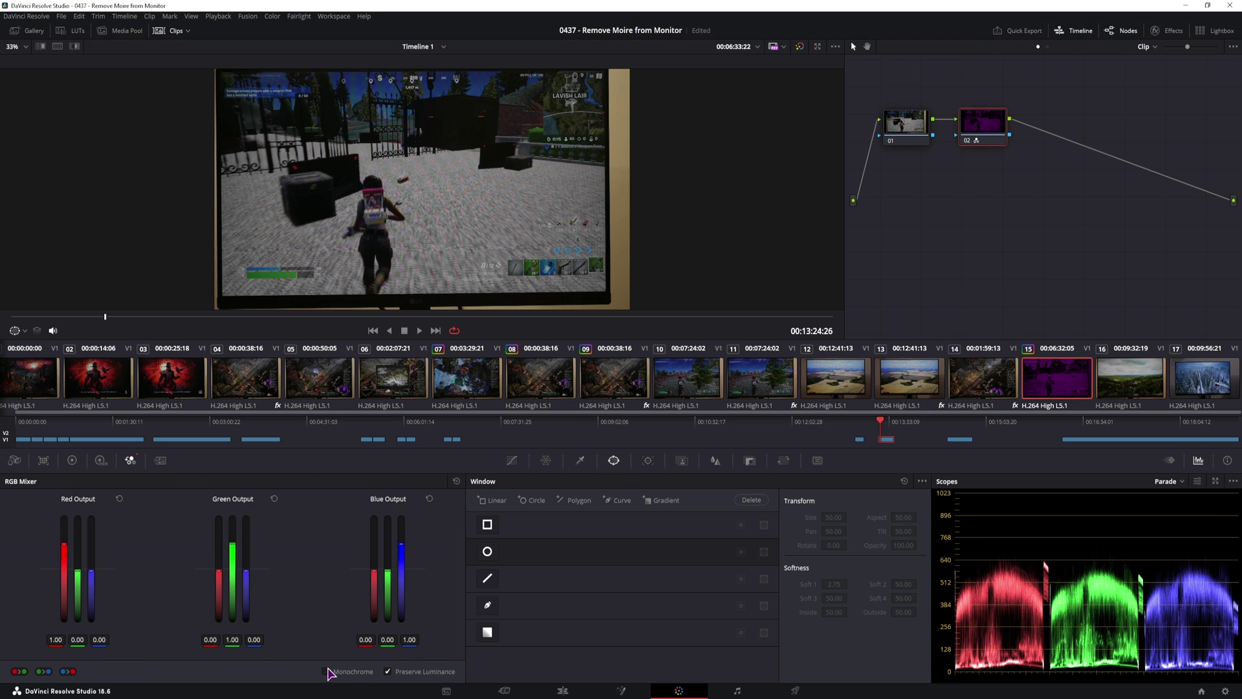
left_click(911, 144)
left_click(326, 672)
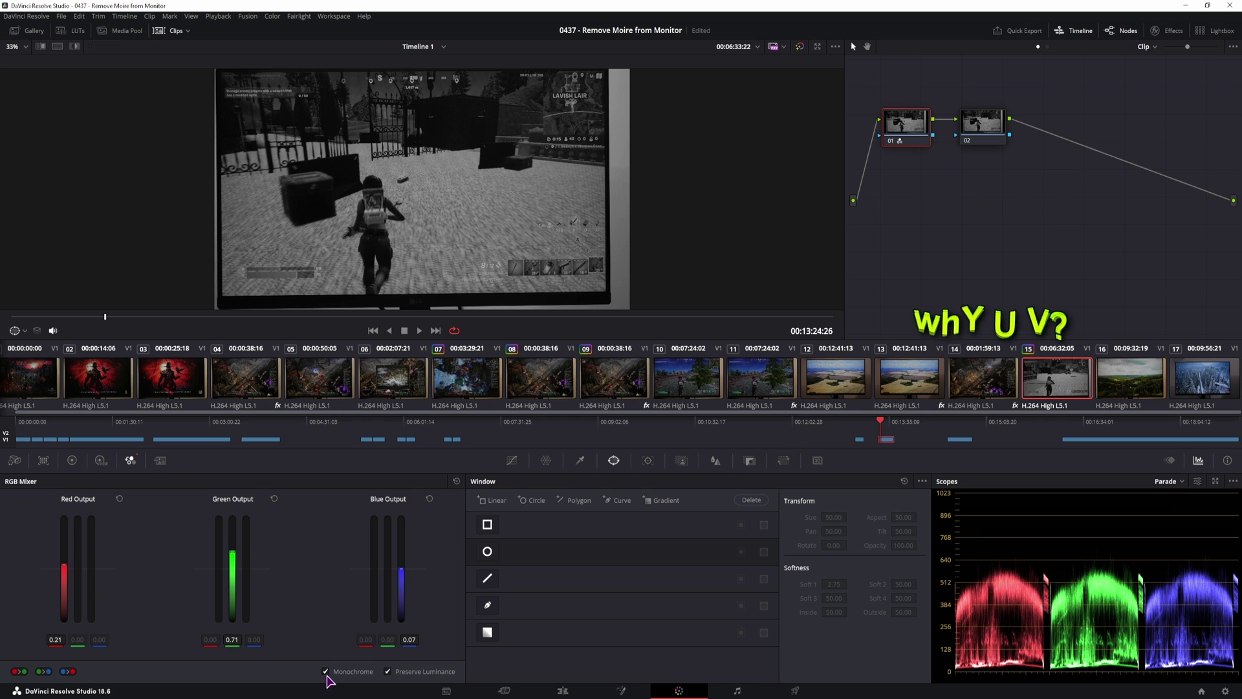
left_click(326, 671)
left_click(972, 132)
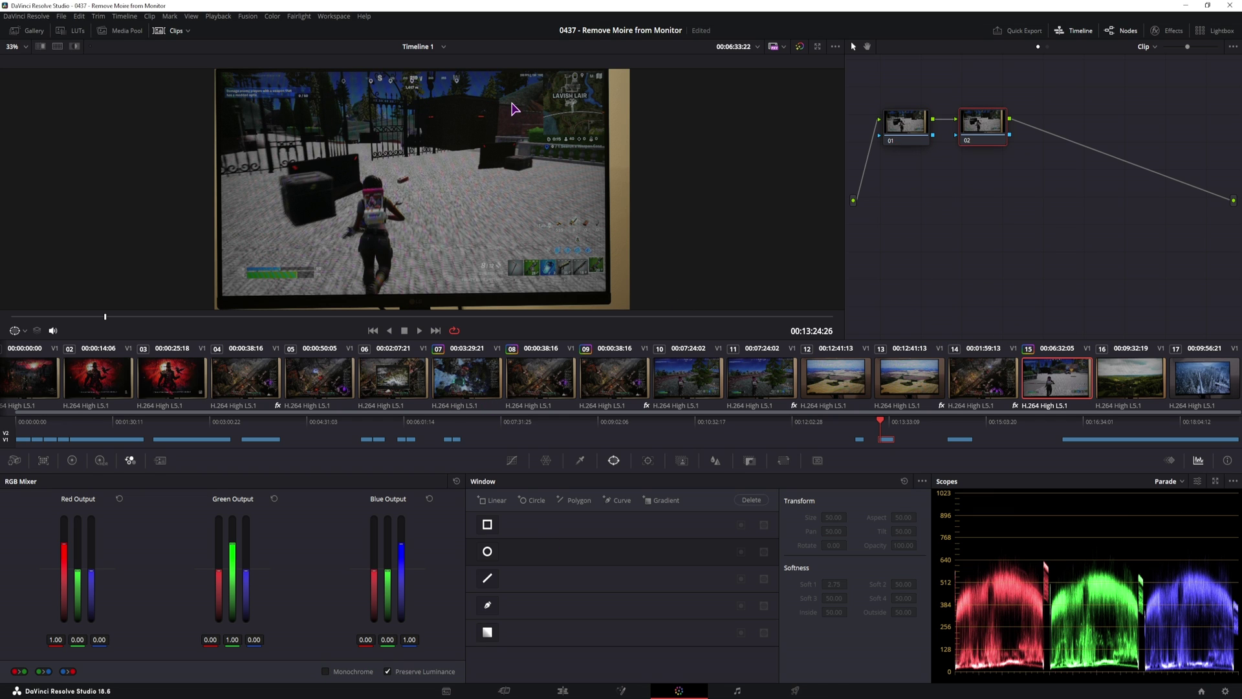
left_click(906, 125)
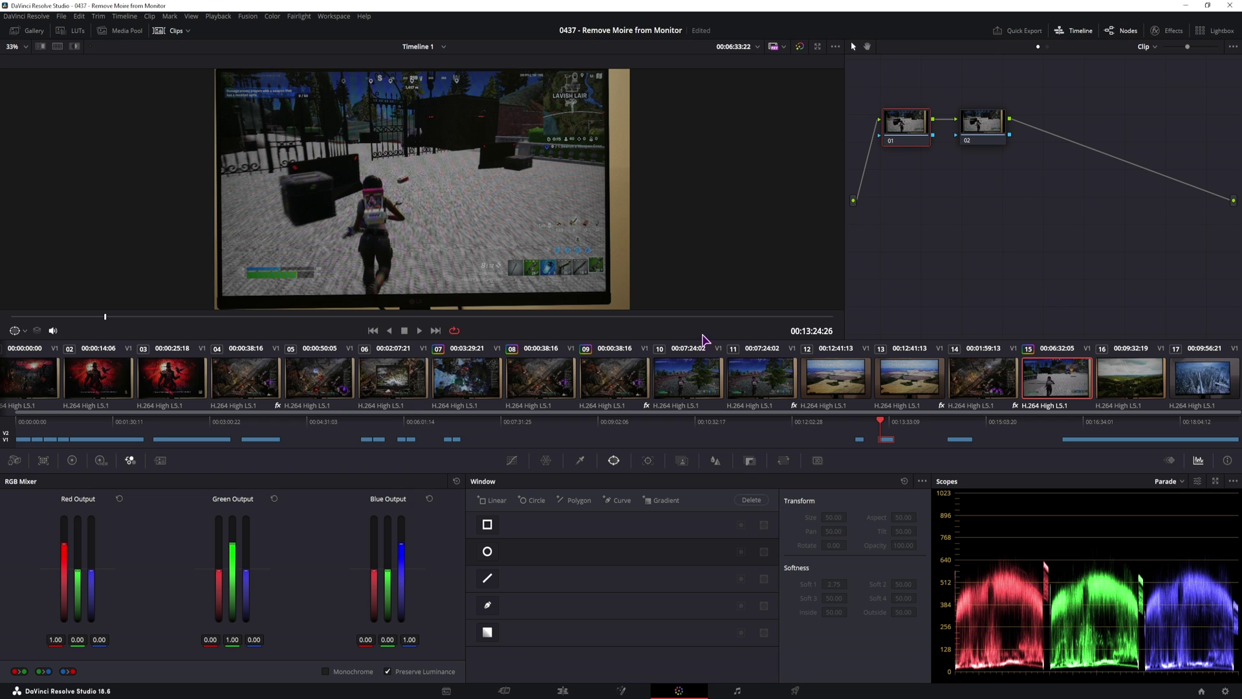
left_click(325, 671)
left_click(325, 672)
left_click(980, 130)
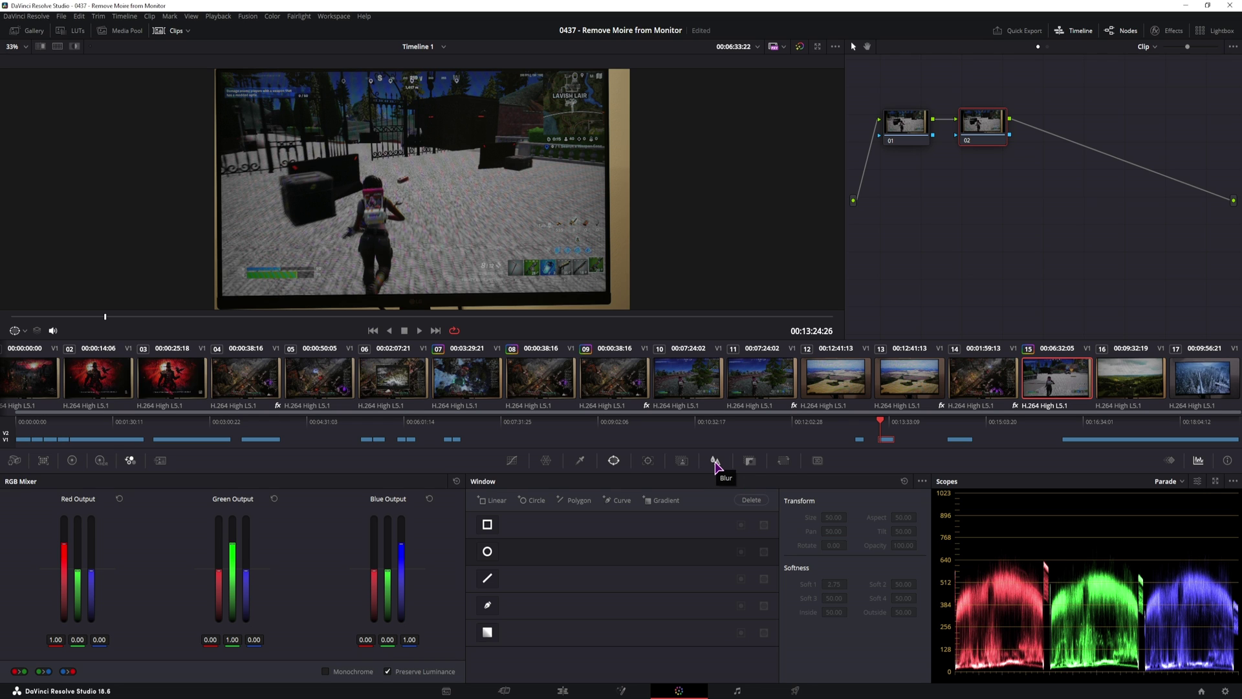
- Unlink the Blur radius and set node 02 to 0.60 red, 0.57 green, 0.58 blue
left_click(716, 461)
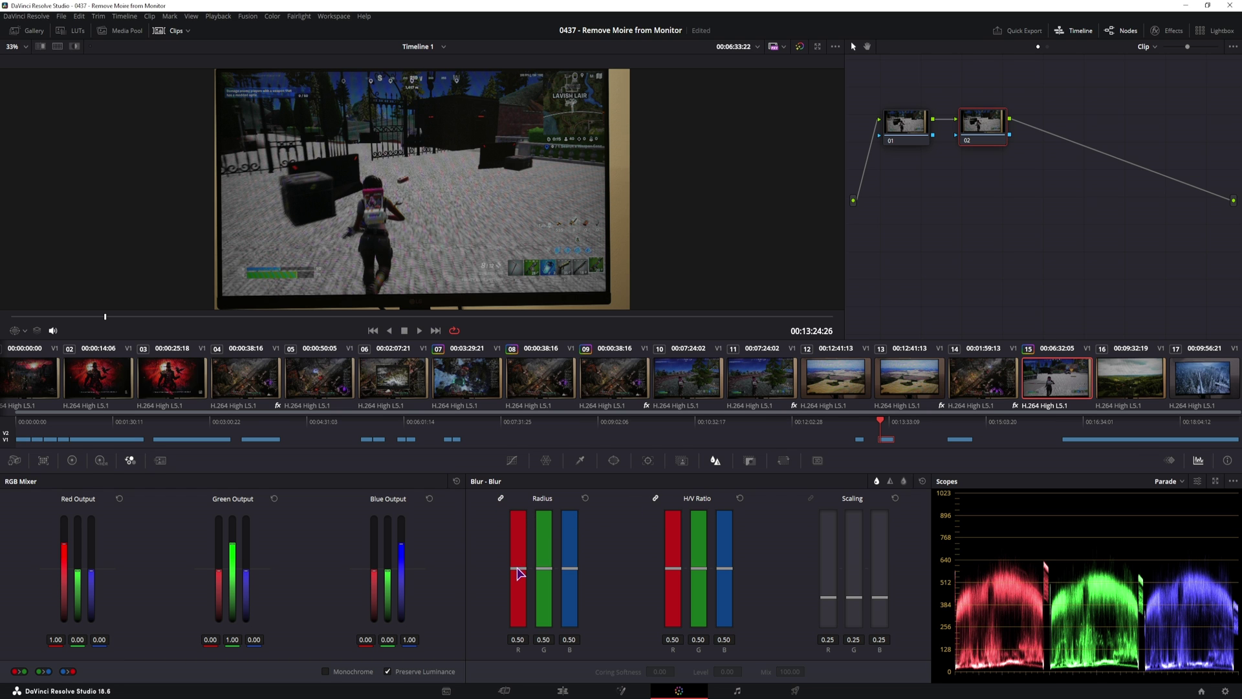
left_click_drag(518, 573, 543, 621)
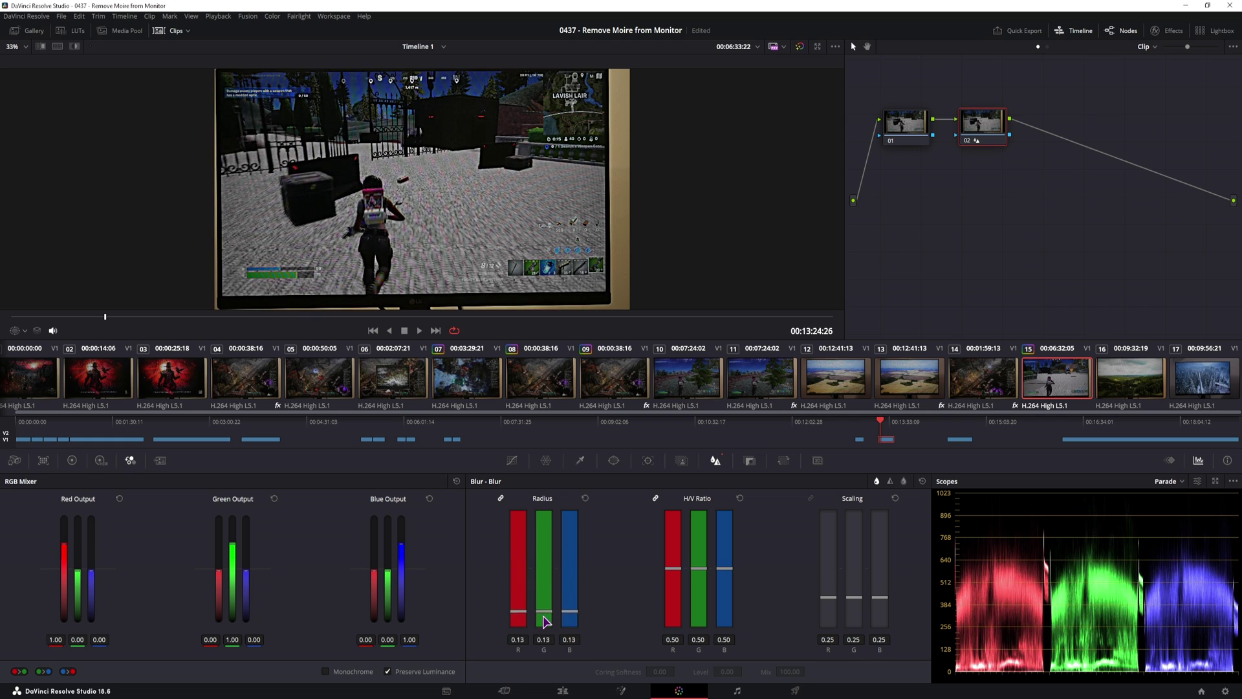
left_click(585, 498)
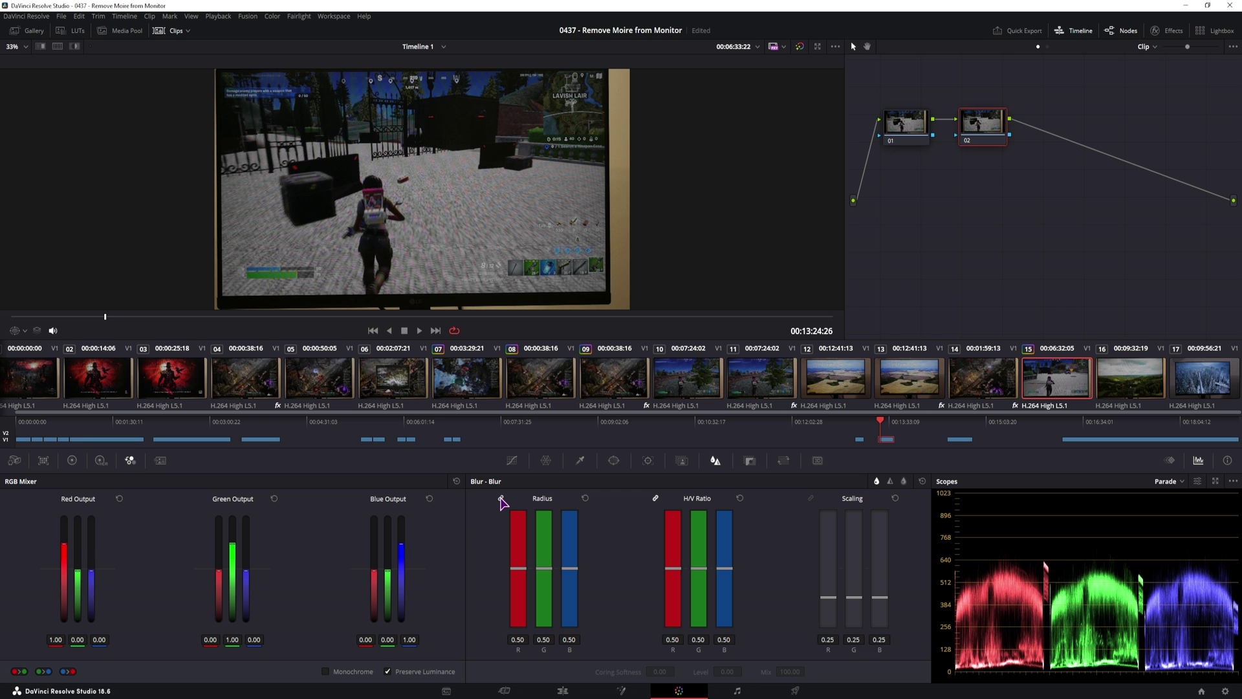
left_click_drag(526, 569, 543, 531)
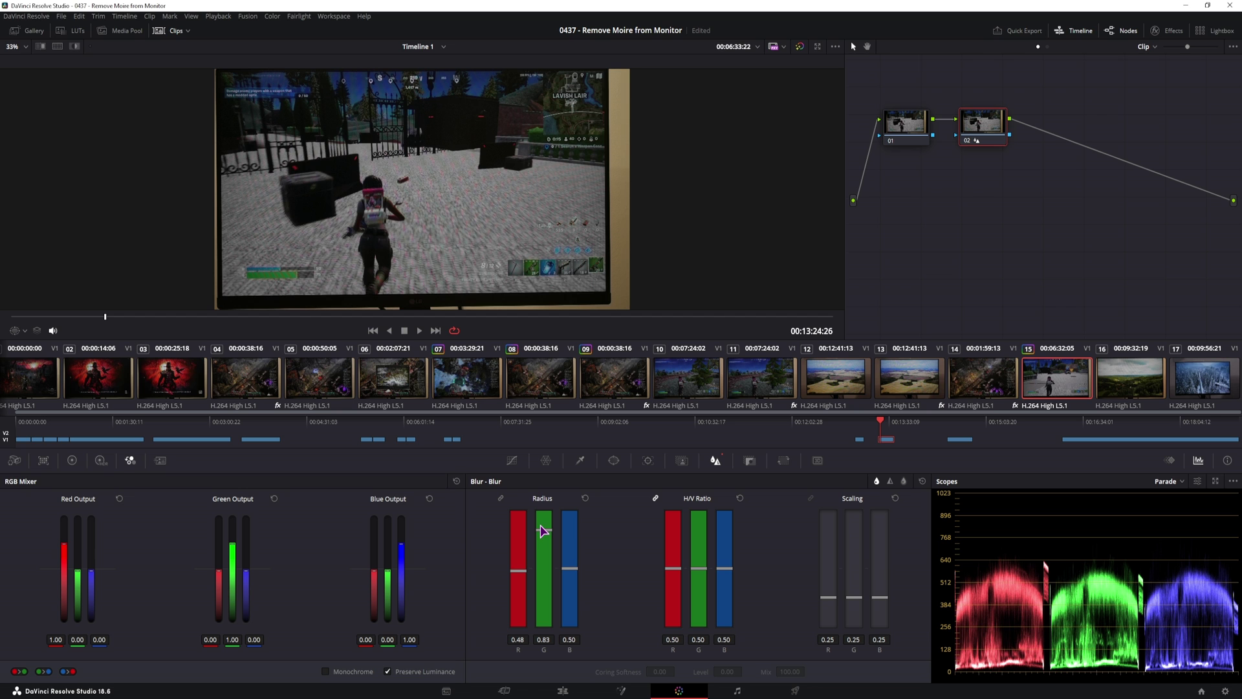
left_click_drag(578, 574, 526, 632)
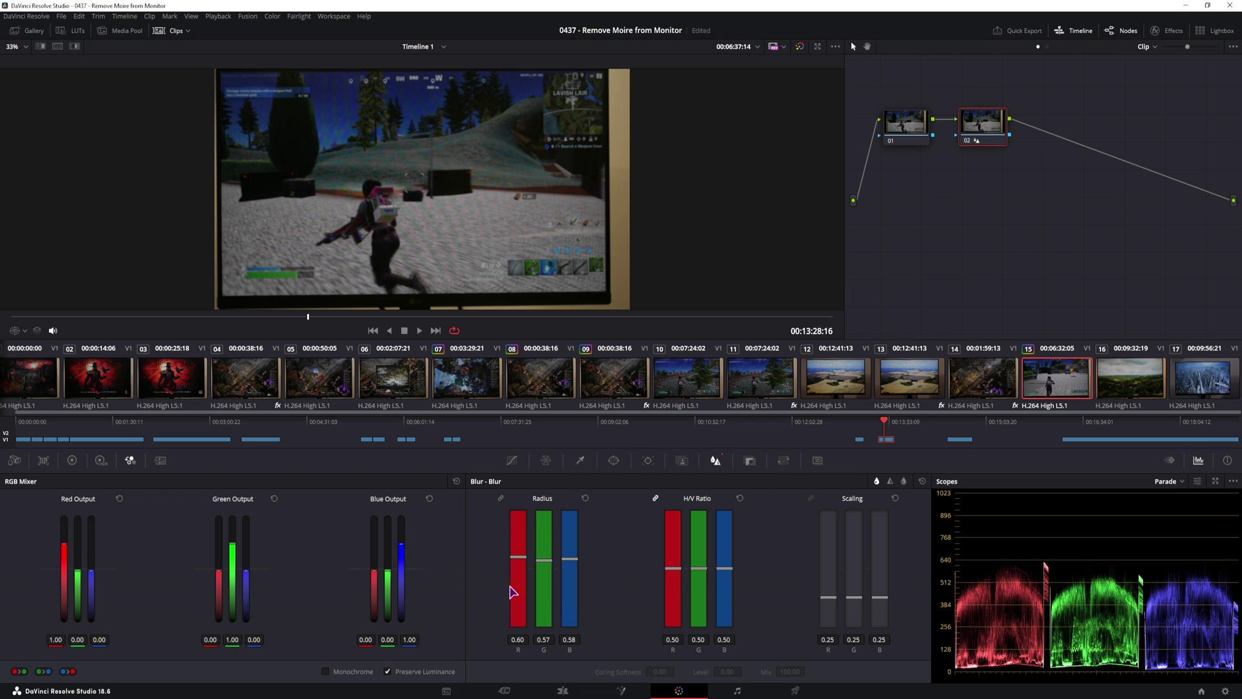
- Try H/V ratios up to about 0.81, reset, then set the linked ratio to 0.31
left_click_drag(670, 580, 666, 483)
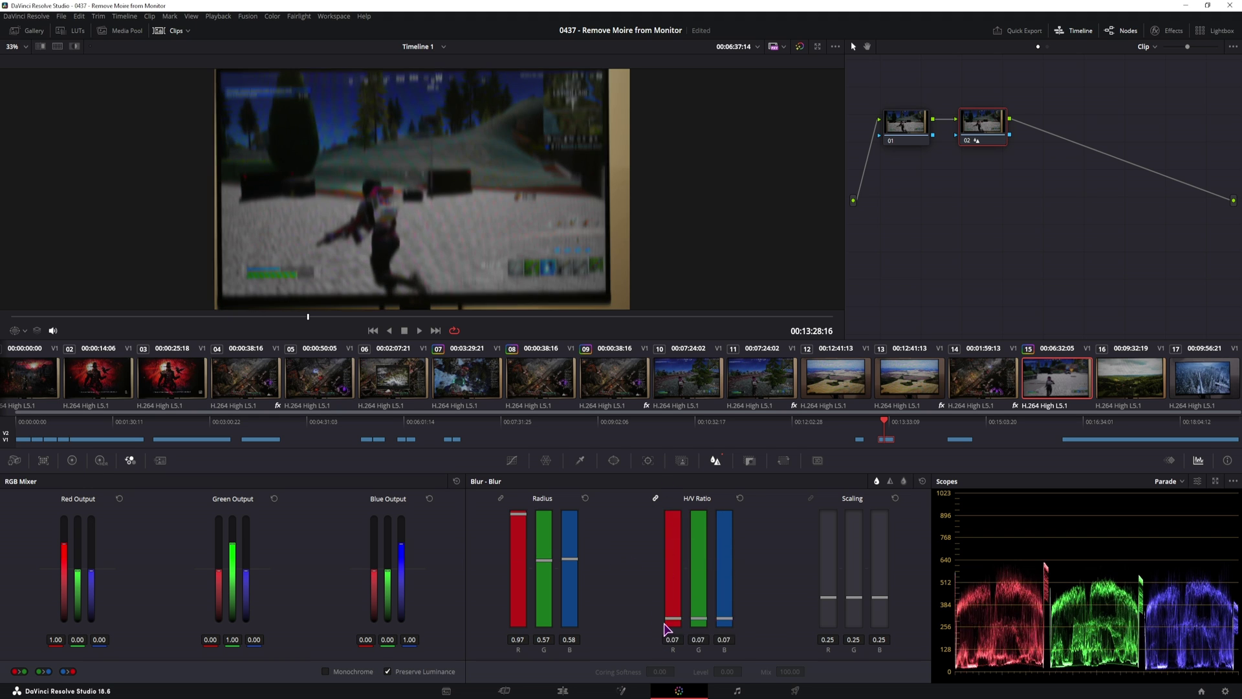
left_click_drag(672, 566, 725, 551)
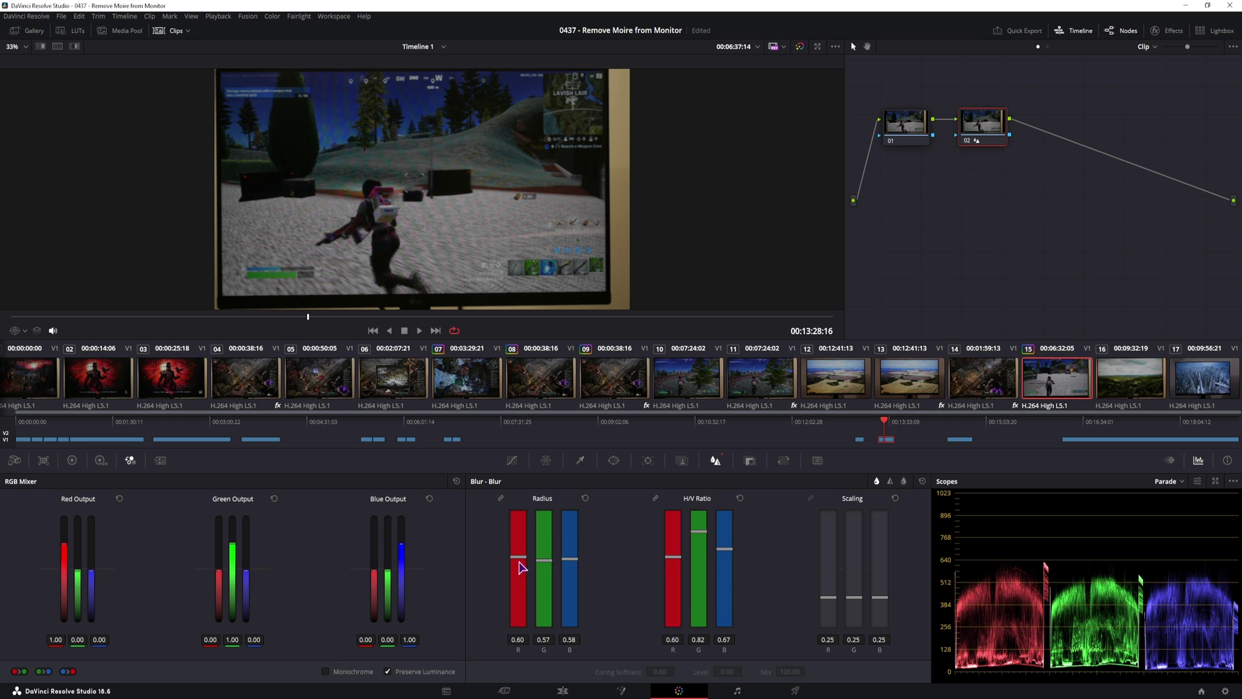
left_click(740, 499)
left_click_drag(671, 567, 675, 591)
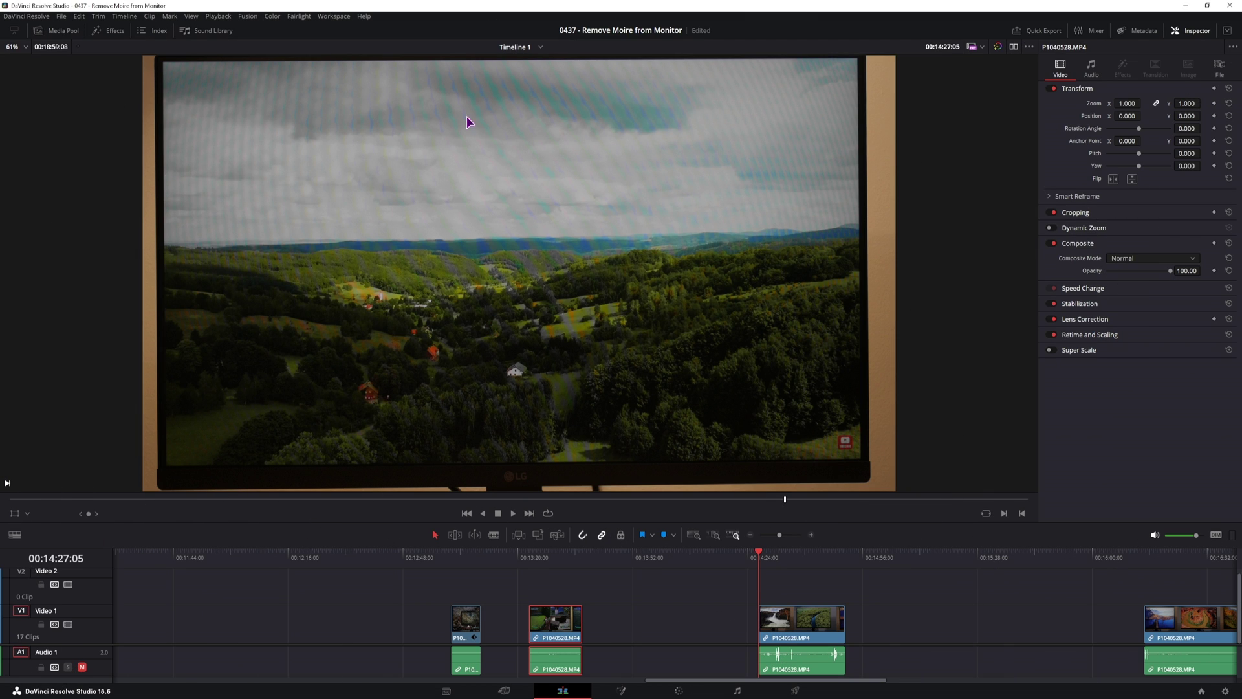
- Play the footage on the Edit page to check the moiré reduction
key("space")
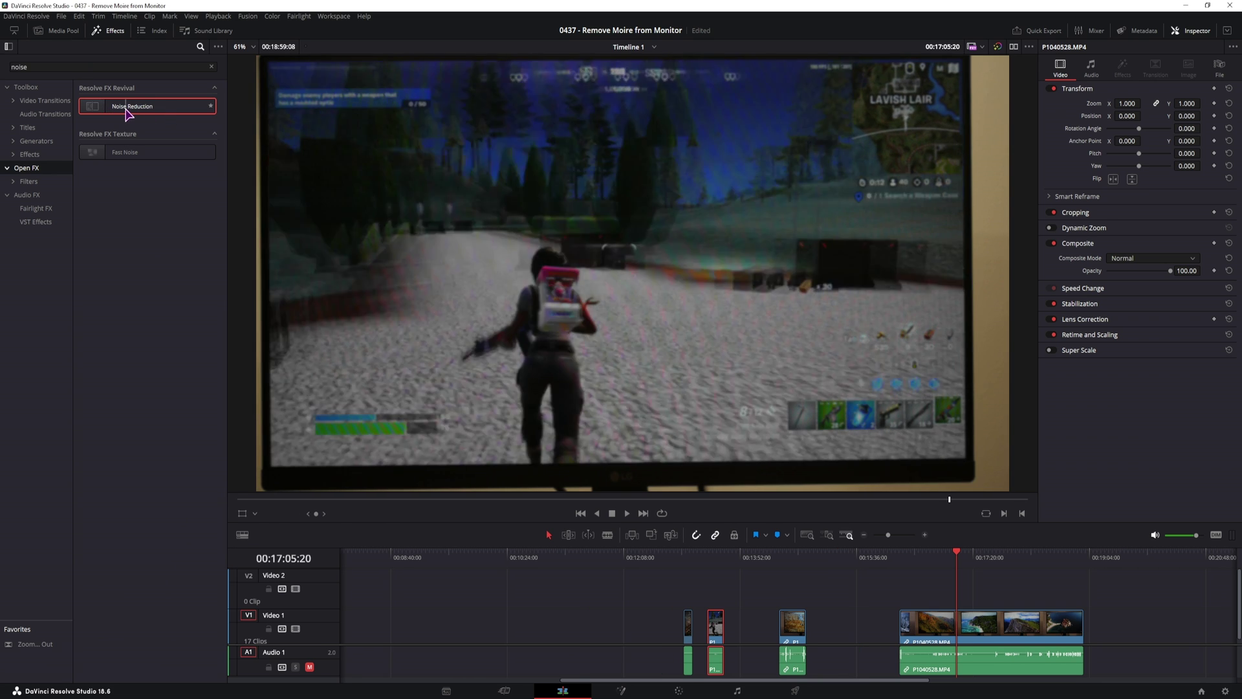
- Apply Noise Reduction to the clip and set a separate temporal chroma threshold of 12.4
left_click_drag(129, 107, 981, 627)
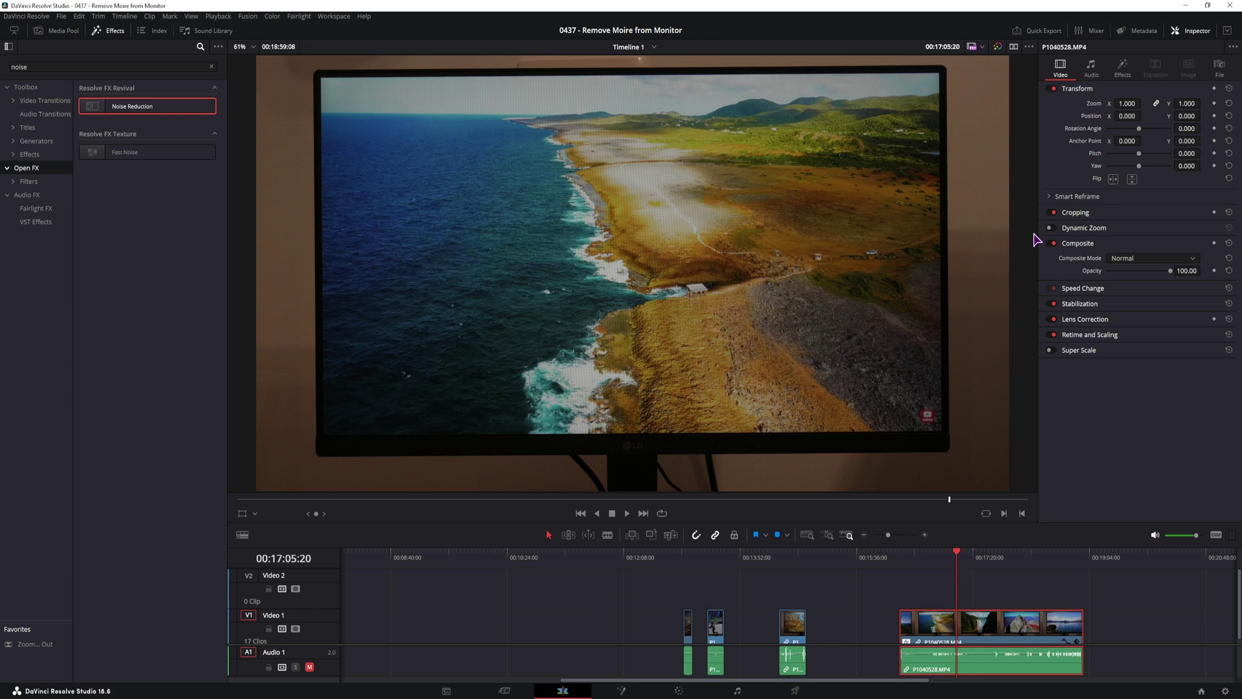
left_click(1124, 64)
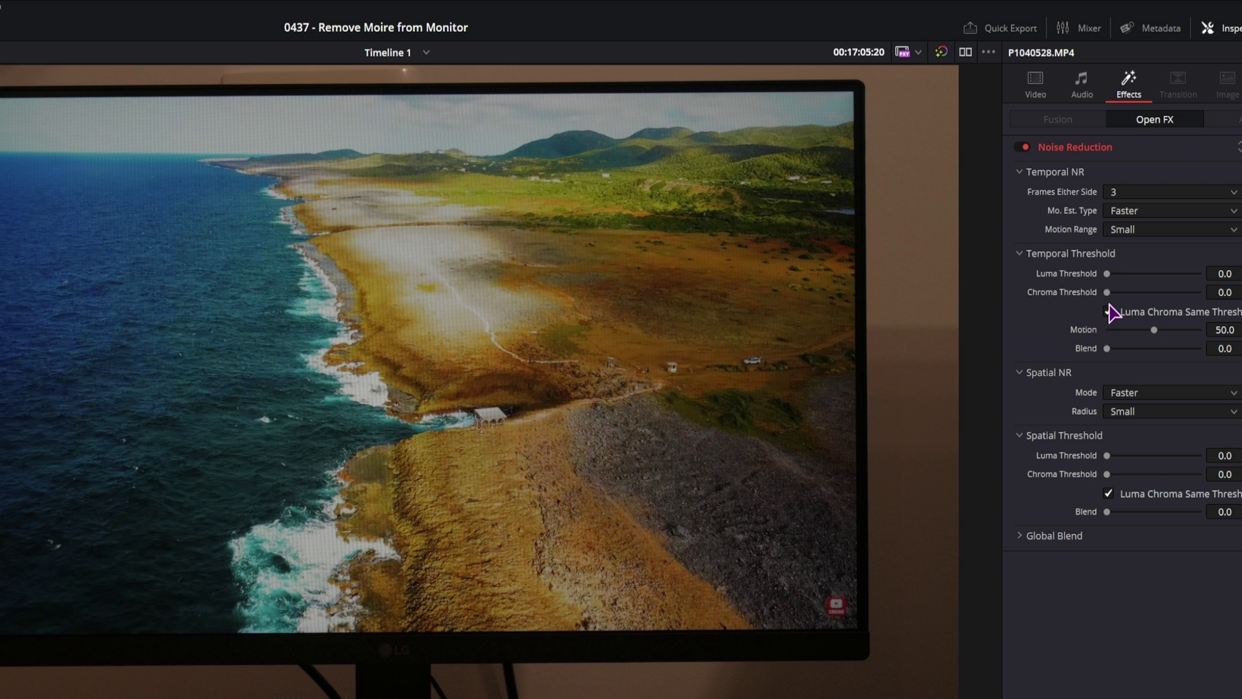
left_click(1110, 219)
left_click_drag(1107, 289, 957, 305)
- Separate the spatial thresholds, keep spatial chroma at 0 and set spatial luma to 35.7
left_click(1108, 493)
left_click_drag(1107, 474, 1176, 478)
left_click_drag(1017, 482, 1140, 457)
mouse_move(1107, 274)
left_mouse_down()
mouse_move(1204, 275)
mouse_move(1085, 283)
mouse_move(1109, 278)
left_mouse_up()
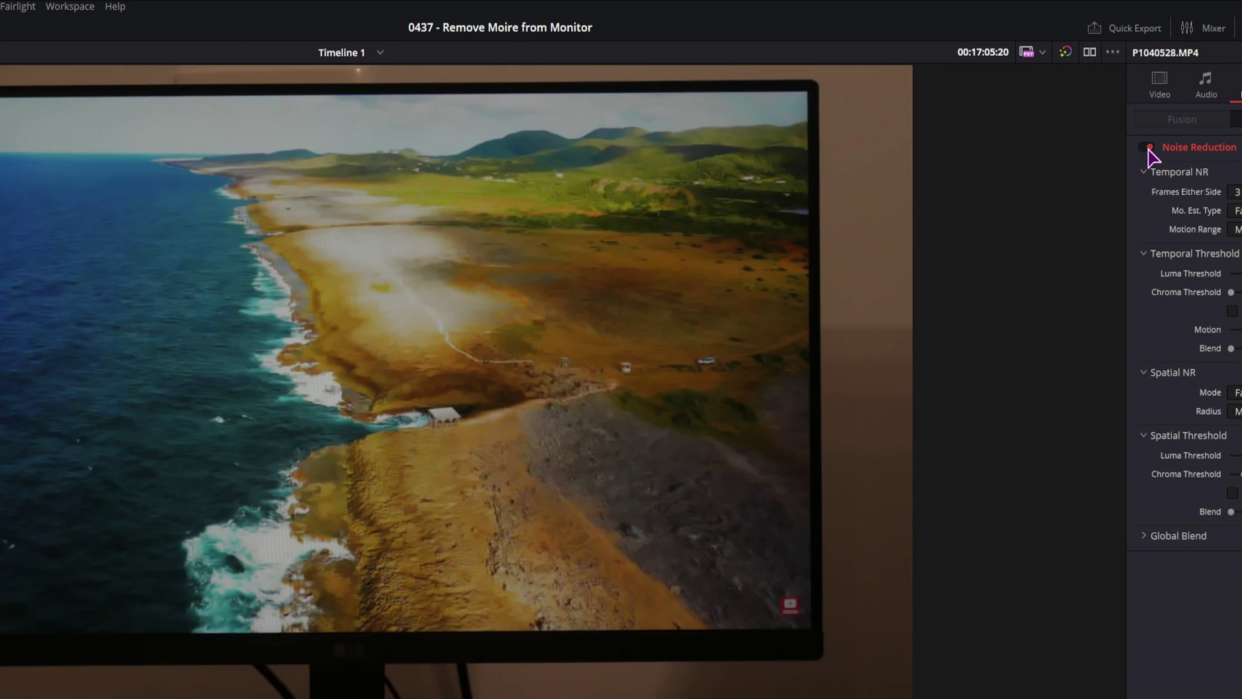
left_click(1145, 148)
left_click(1146, 147)
left_click(1147, 148)
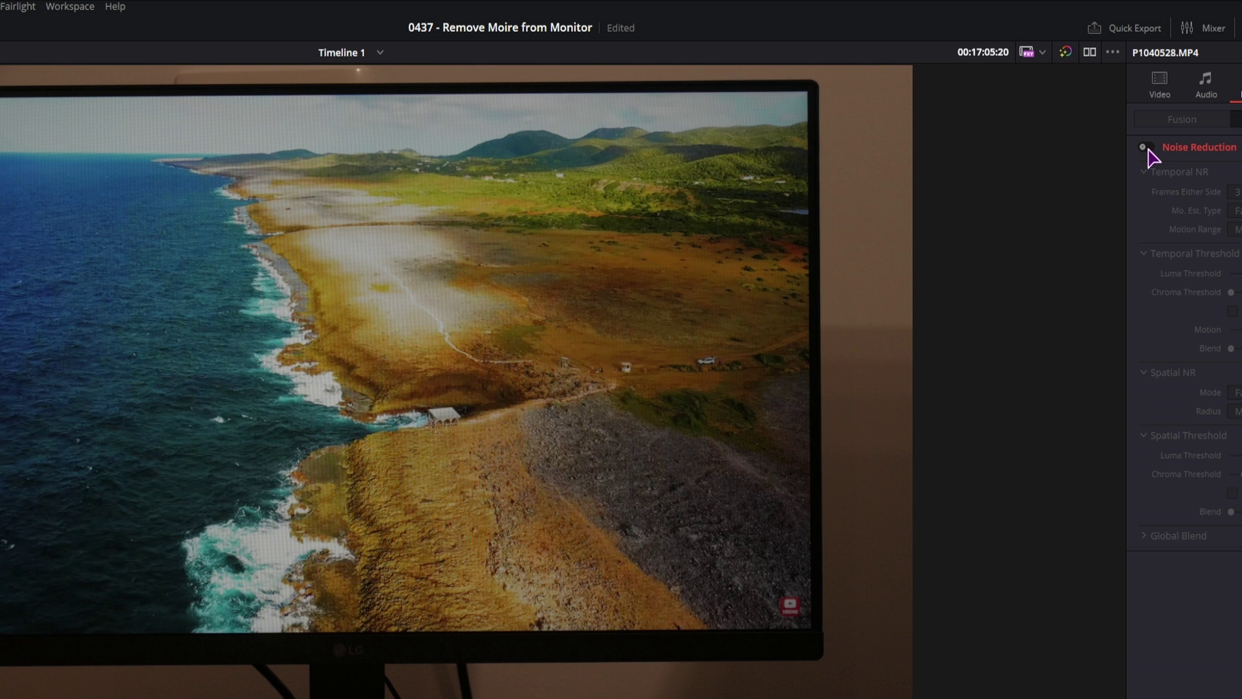
left_click(1147, 147)
left_click(1146, 147)
left_click(1148, 148)
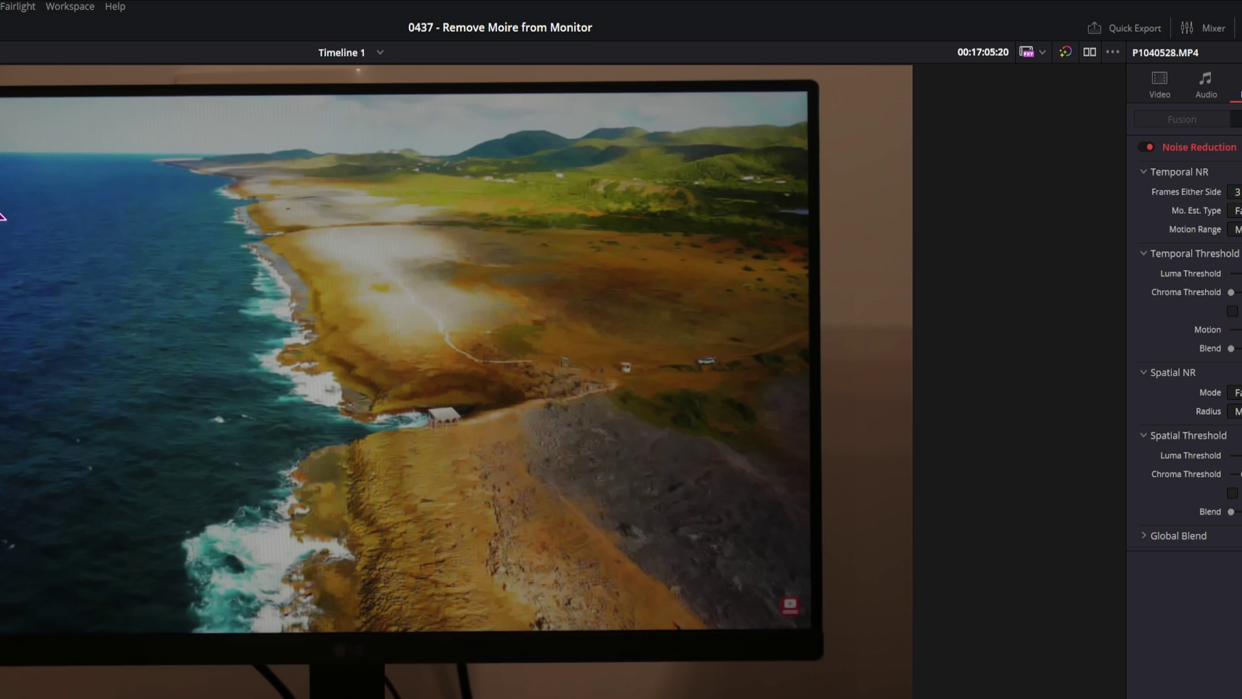